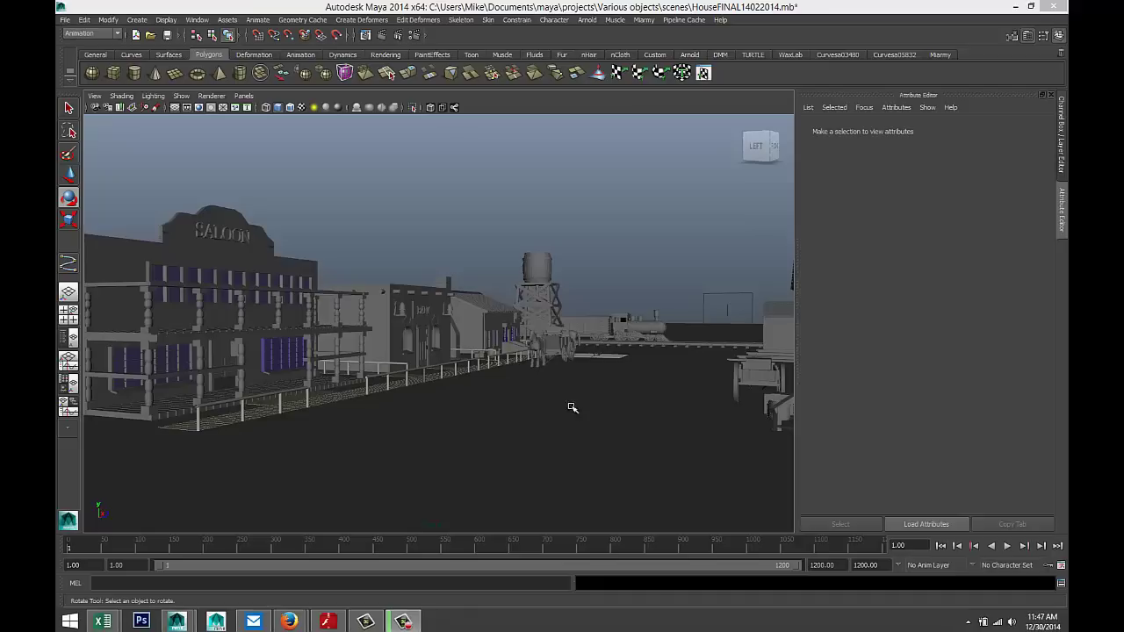
Show the town in wireframe (4) and tumble to a high angle over the streets and railway.
key("alt")
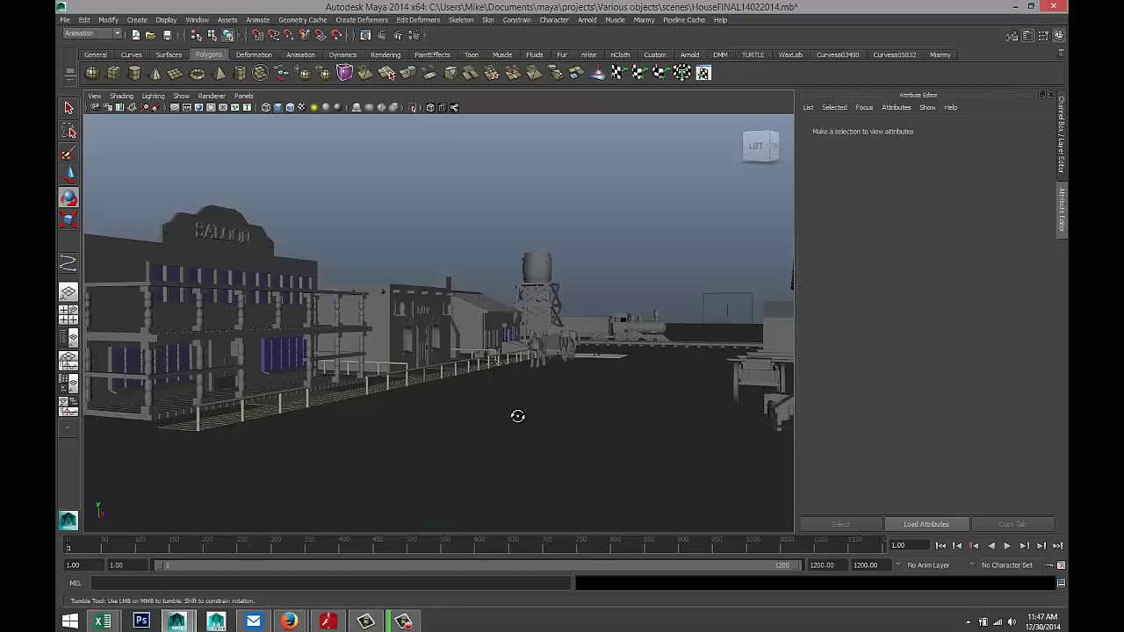
left_click_drag(516, 421, 528, 394, "alt")
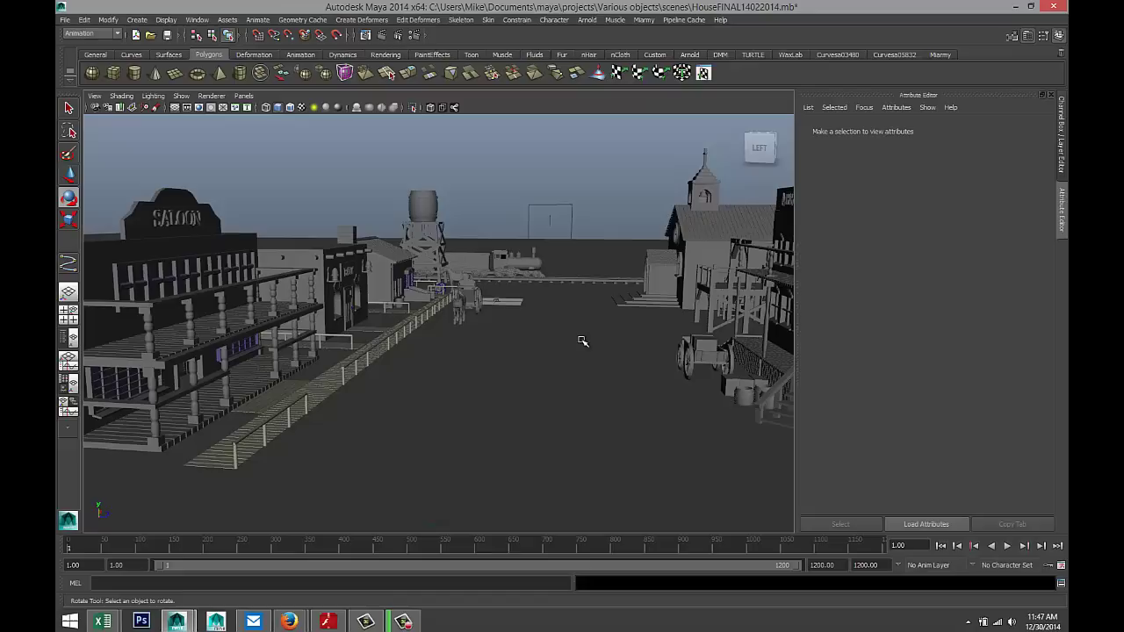
key("4")
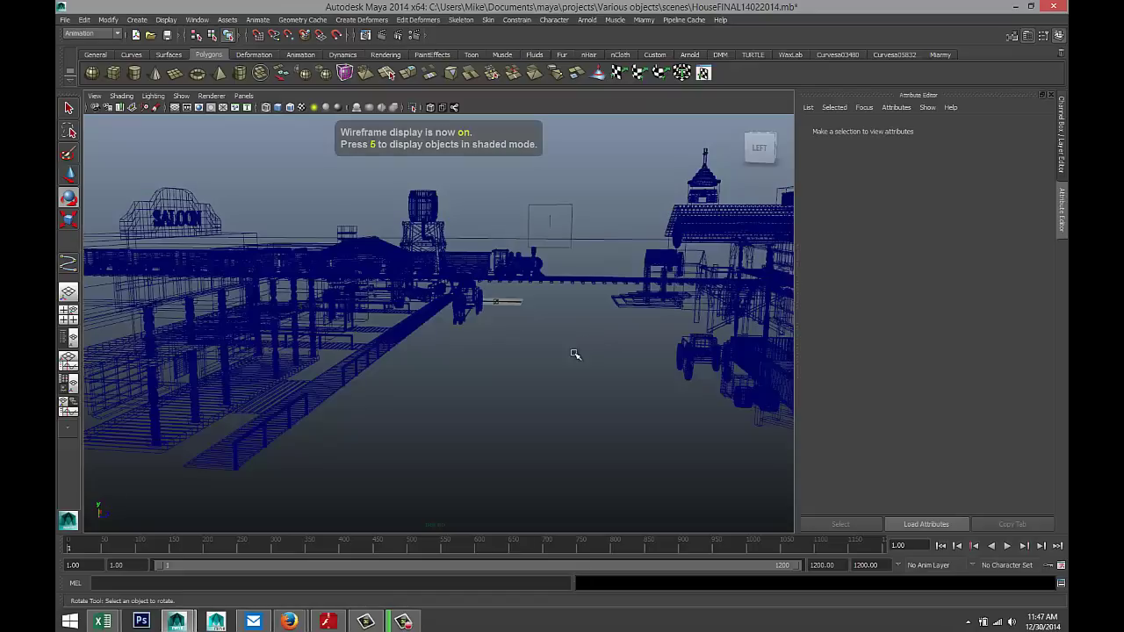
left_click_drag(575, 351, 424, 377, "alt")
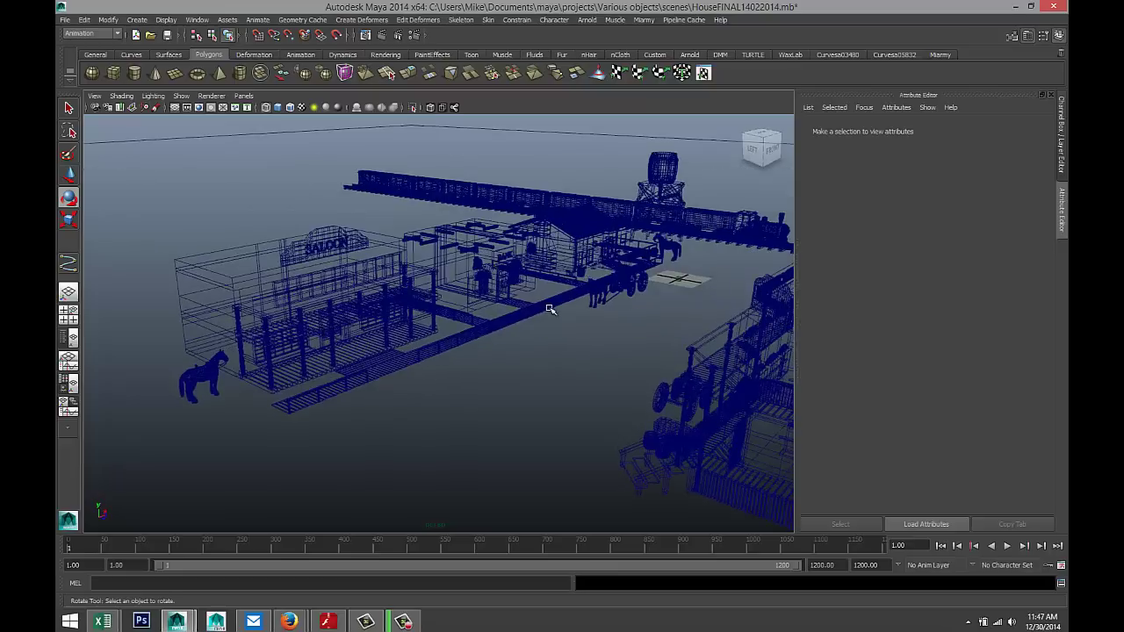
left_click_drag(547, 307, 577, 265, "alt")
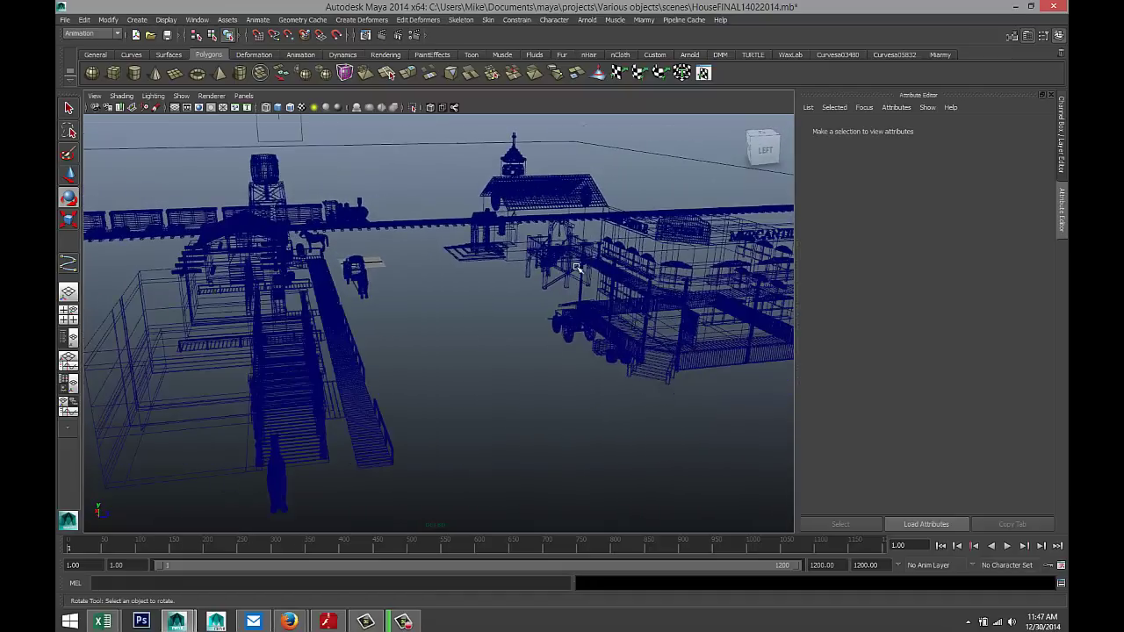
mouse_move(429, 345)
left_mouse_down("alt")
mouse_move(412, 369)
mouse_move(431, 346)
left_mouse_up("alt")
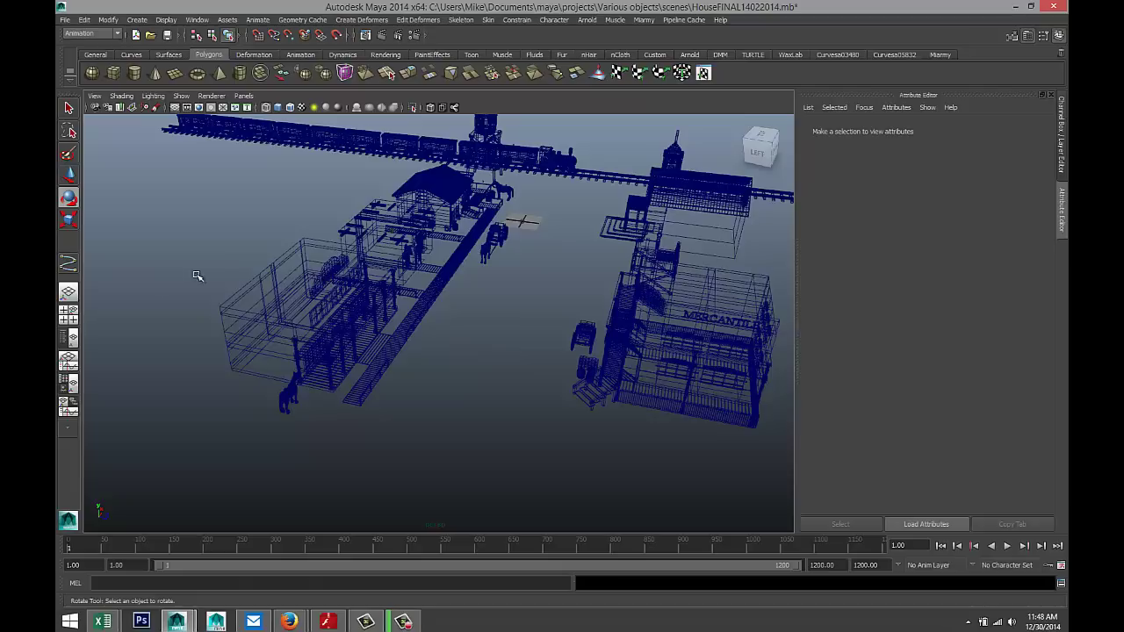
Pick the CV Curve Tool and frame the whole town in a maximized, zoomed-out top view.
left_click(138, 21)
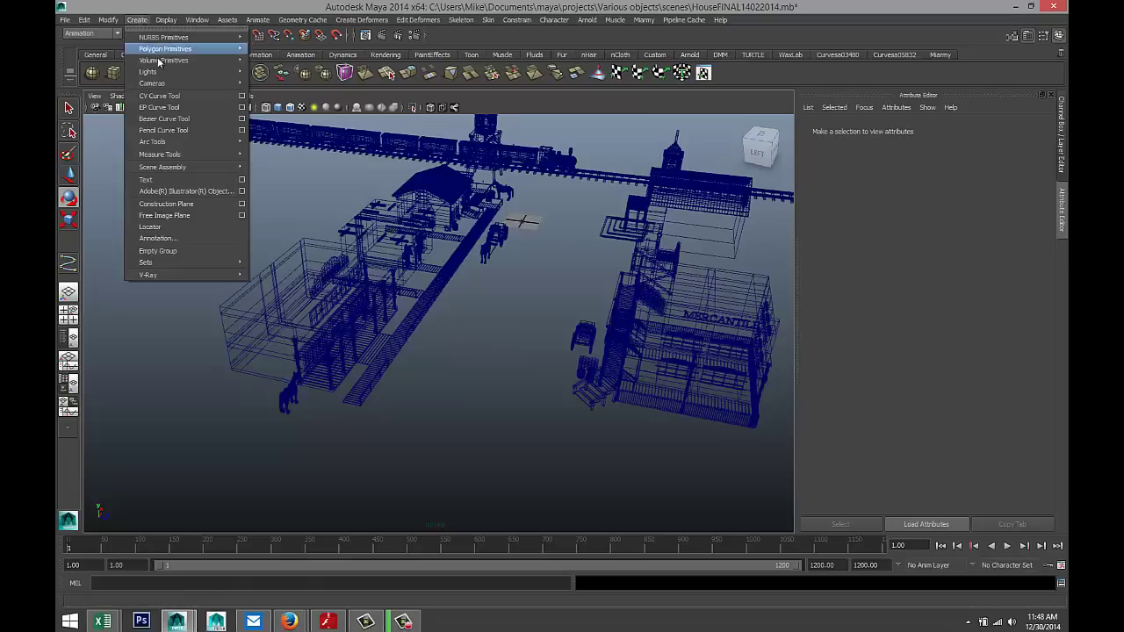
left_click(185, 97)
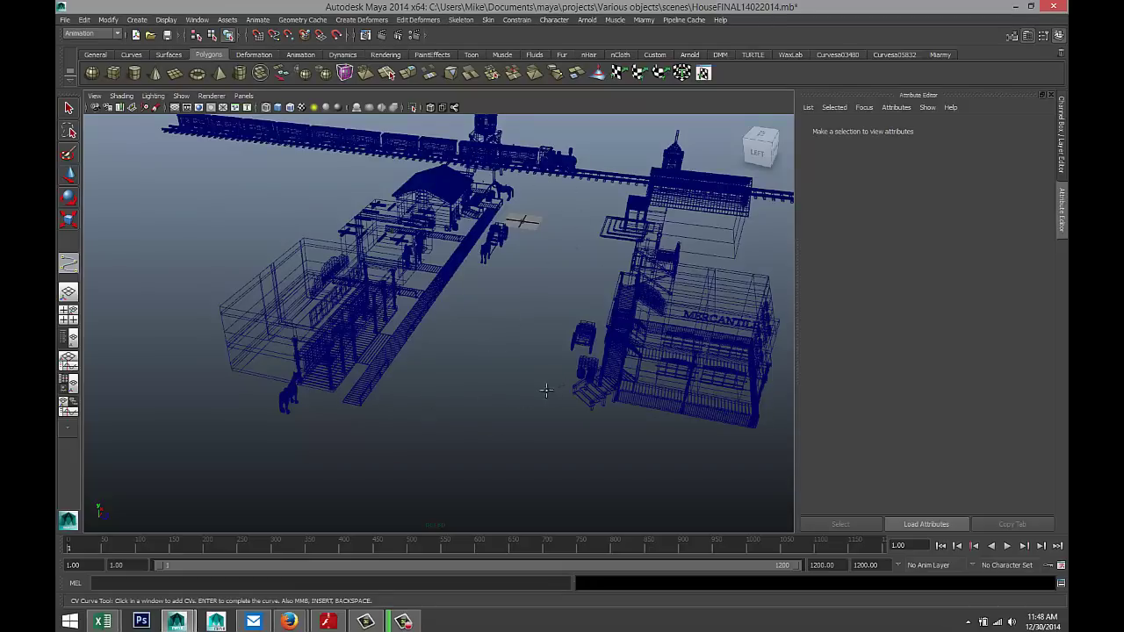
left_click(70, 317)
key("space")
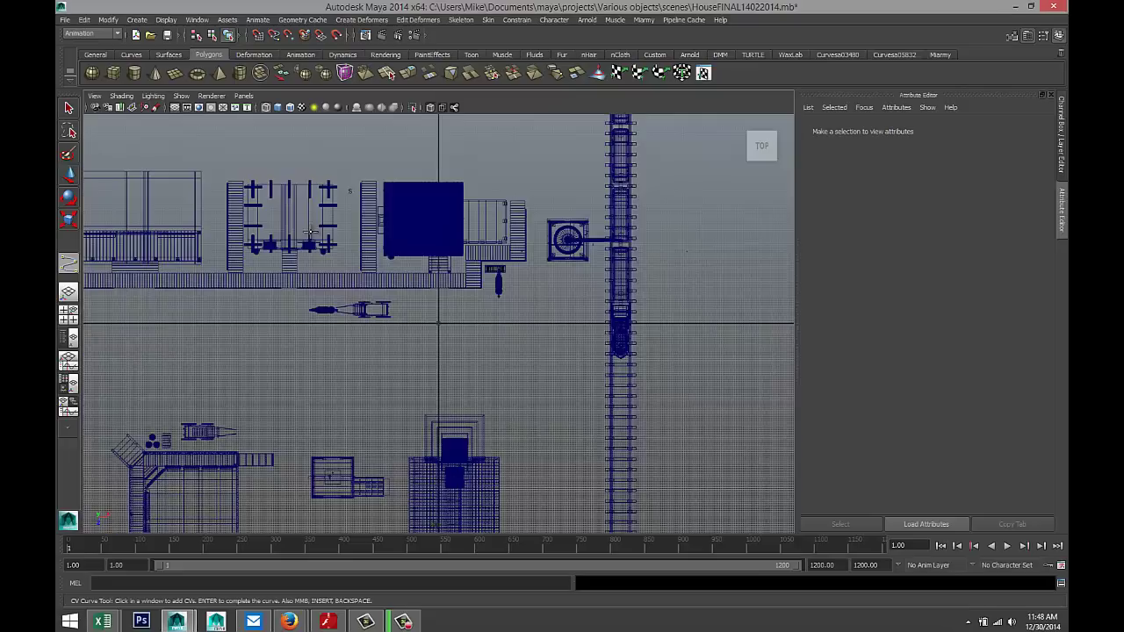
scroll(307, 263, "down", 5)
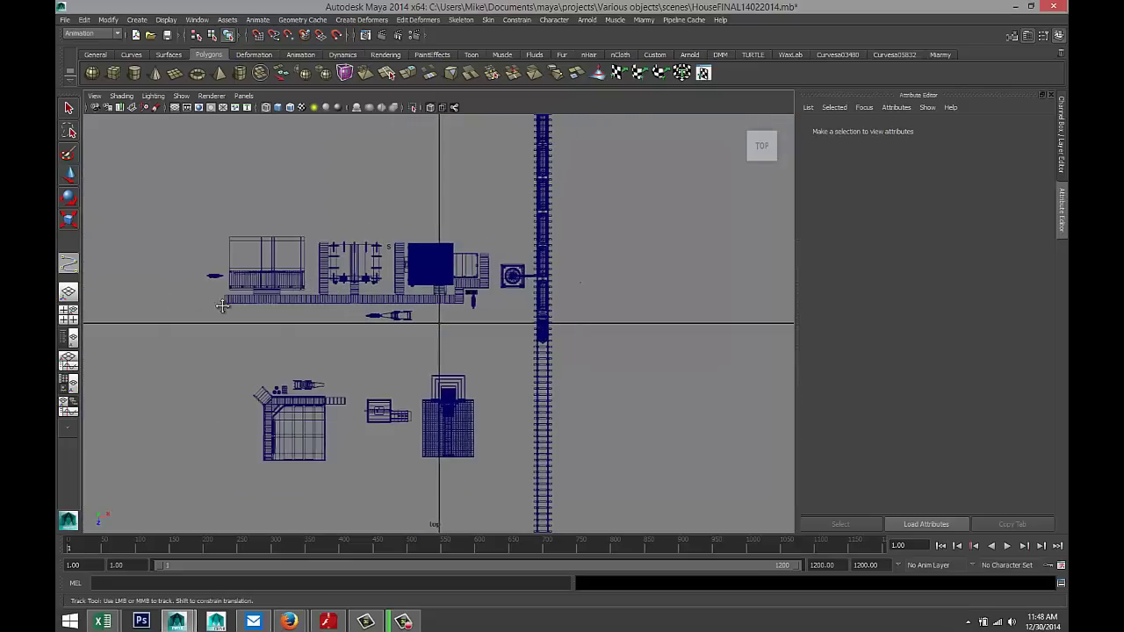
middle_click_drag(172, 304, 311, 272, "alt")
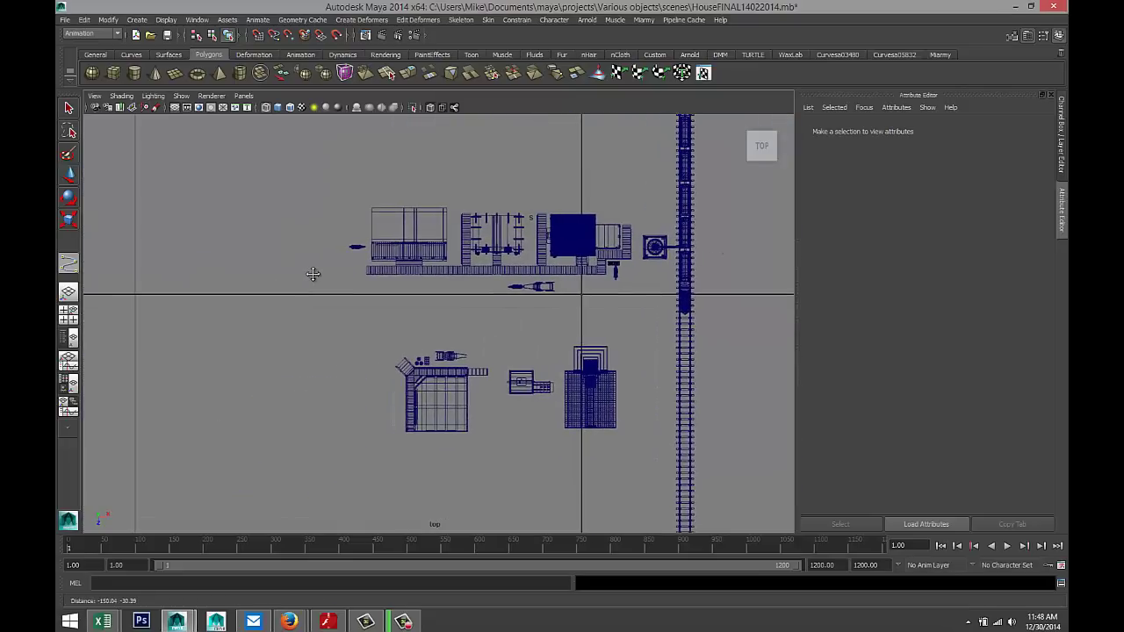
Start the CV curve at the upper left and bend it down toward the boardwalk.
left_click(338, 154)
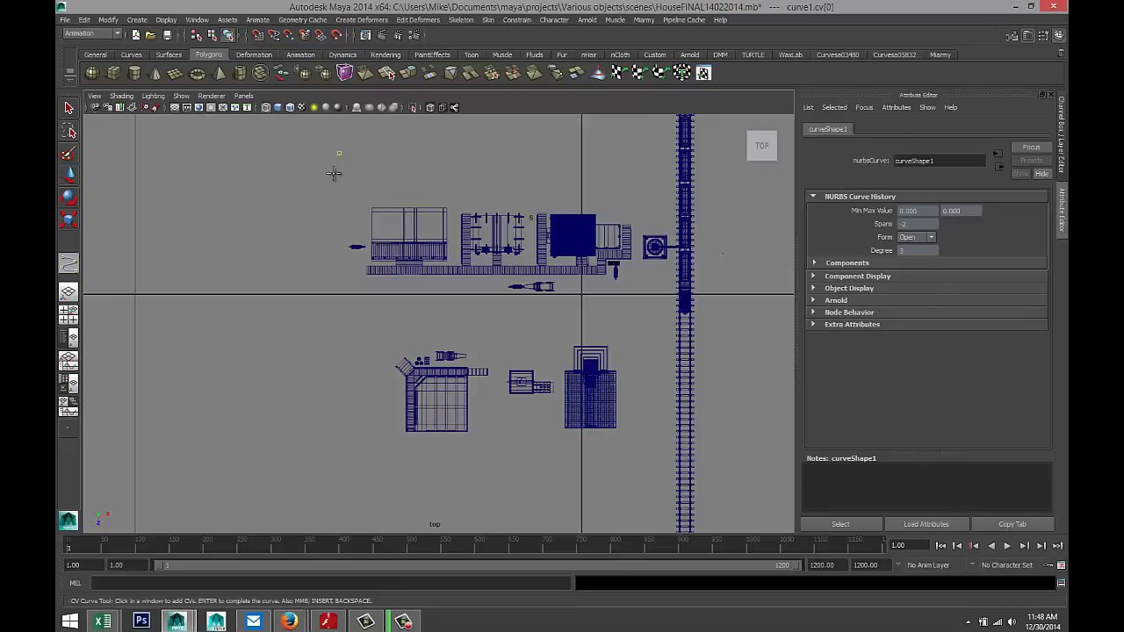
left_click(322, 225)
left_click(321, 248)
left_click(326, 263)
left_click(343, 271)
left_click(363, 272)
Run the curve right along the boardwalk to its right end.
left_click(384, 270)
left_click(405, 270)
left_click(425, 271)
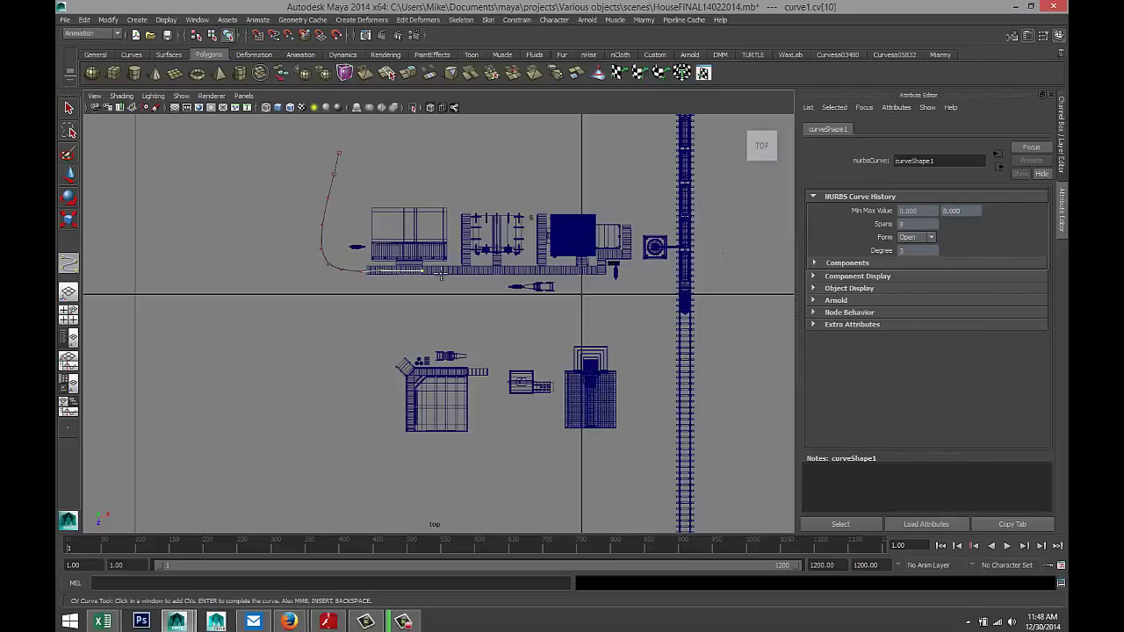
left_click(487, 270)
left_click(503, 270)
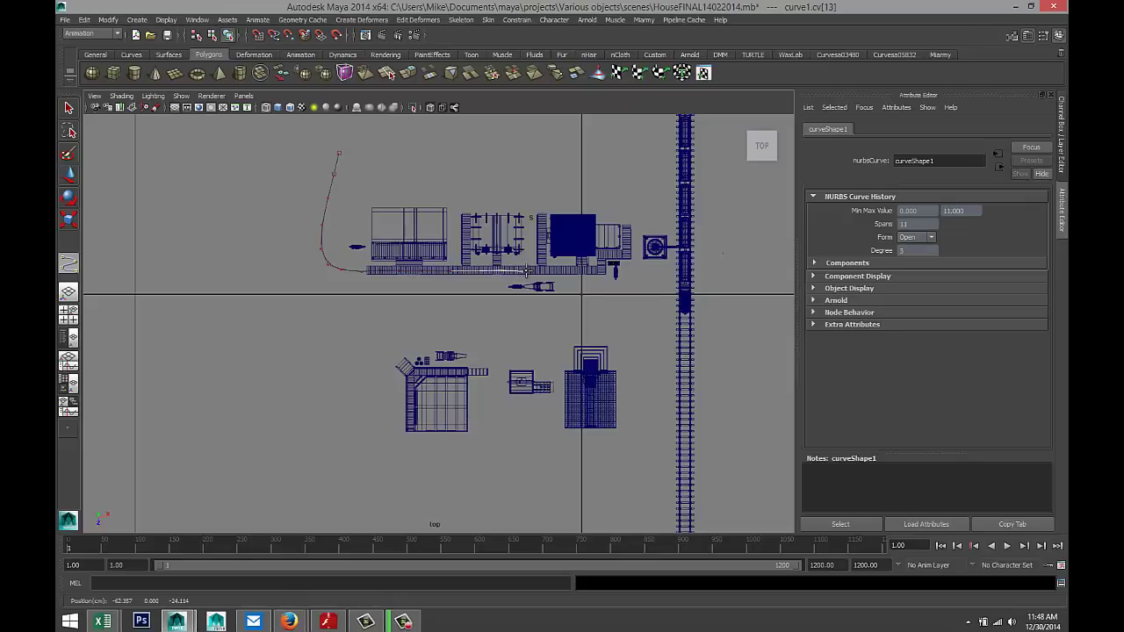
left_click(548, 271)
left_click(564, 271)
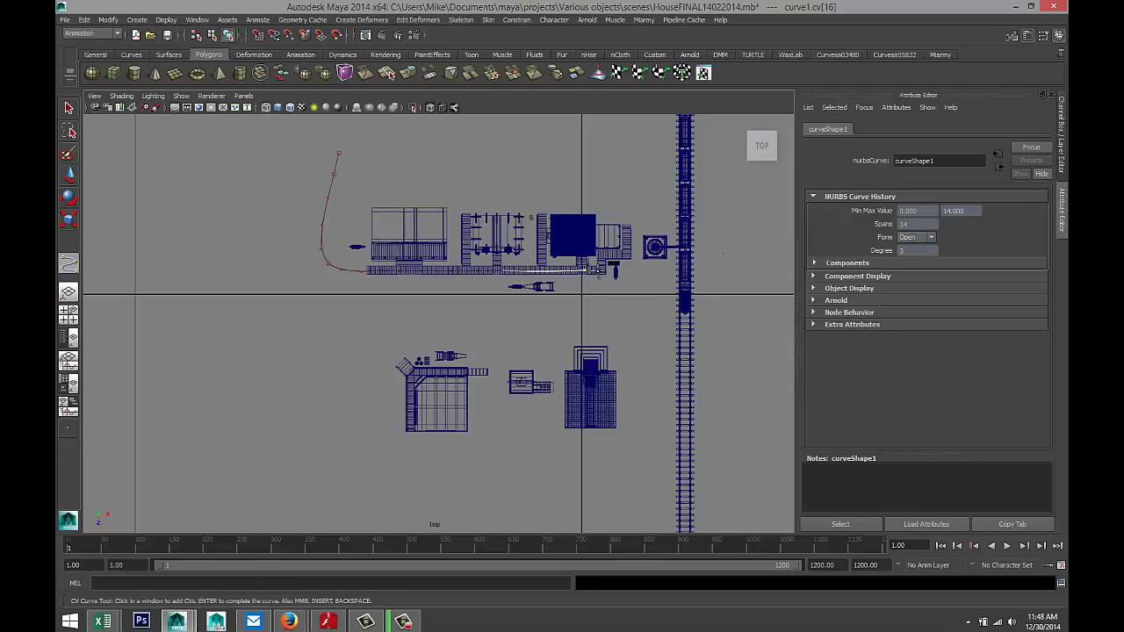
left_click(601, 272)
Bend the curve up past the building by the tracks and alongside the railway.
left_click(599, 263)
left_click(604, 253)
left_click(613, 253)
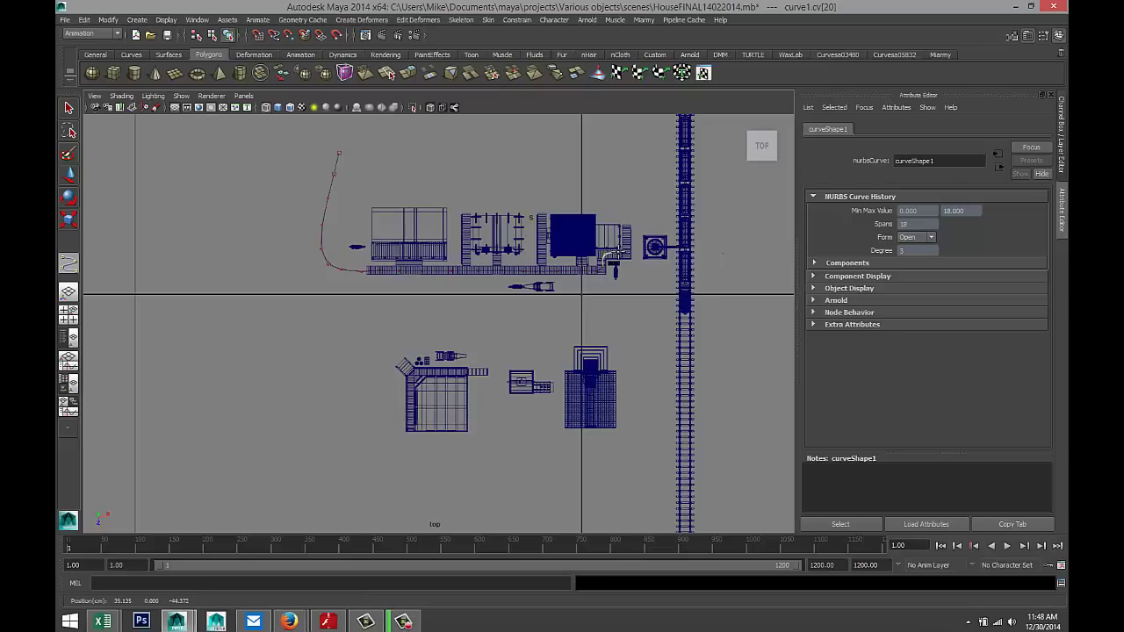
left_click(620, 257)
left_click(624, 249)
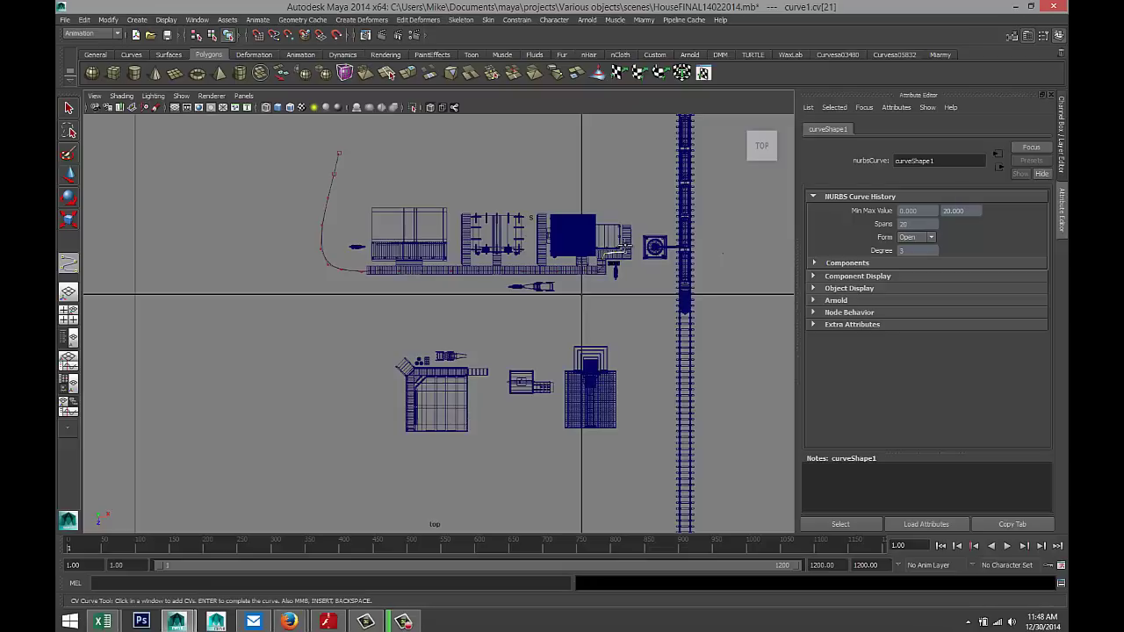
left_click(625, 243)
left_click(626, 228)
left_click(624, 211)
left_click(623, 192)
Curl the curve over toward the railway and back down beside it.
left_click(627, 170)
left_click(636, 157)
left_click(647, 155)
left_click(654, 162)
left_click(657, 170)
left_click(659, 179)
left_click(662, 186)
left_click(667, 211)
left_click(670, 232)
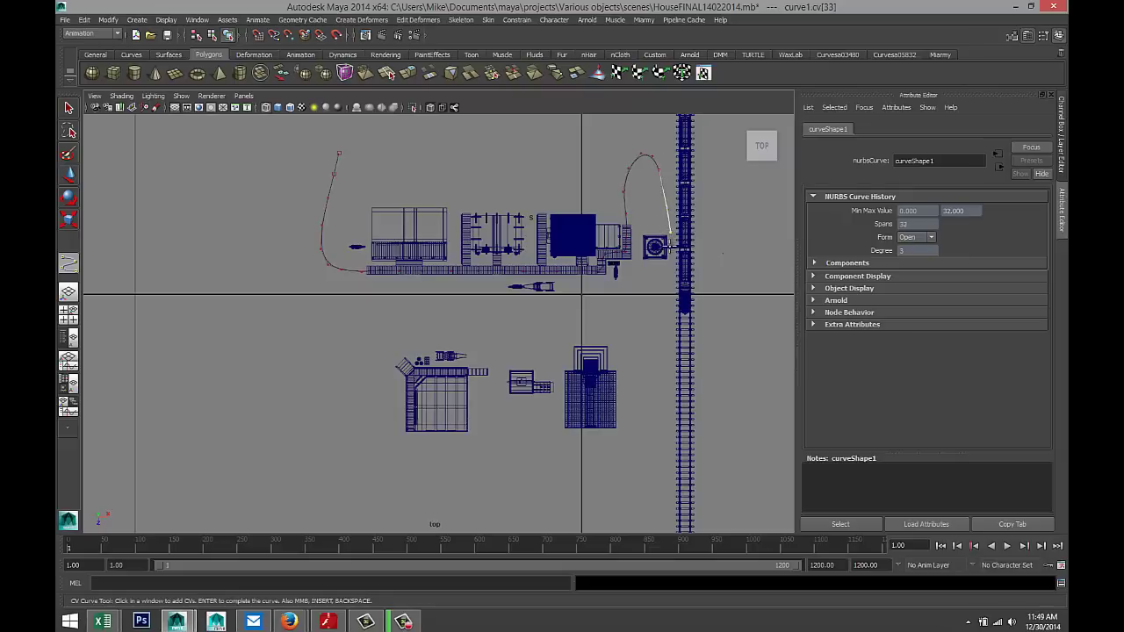
Continue the curve down along the tracks and hook it left at the bottom.
left_click(667, 284)
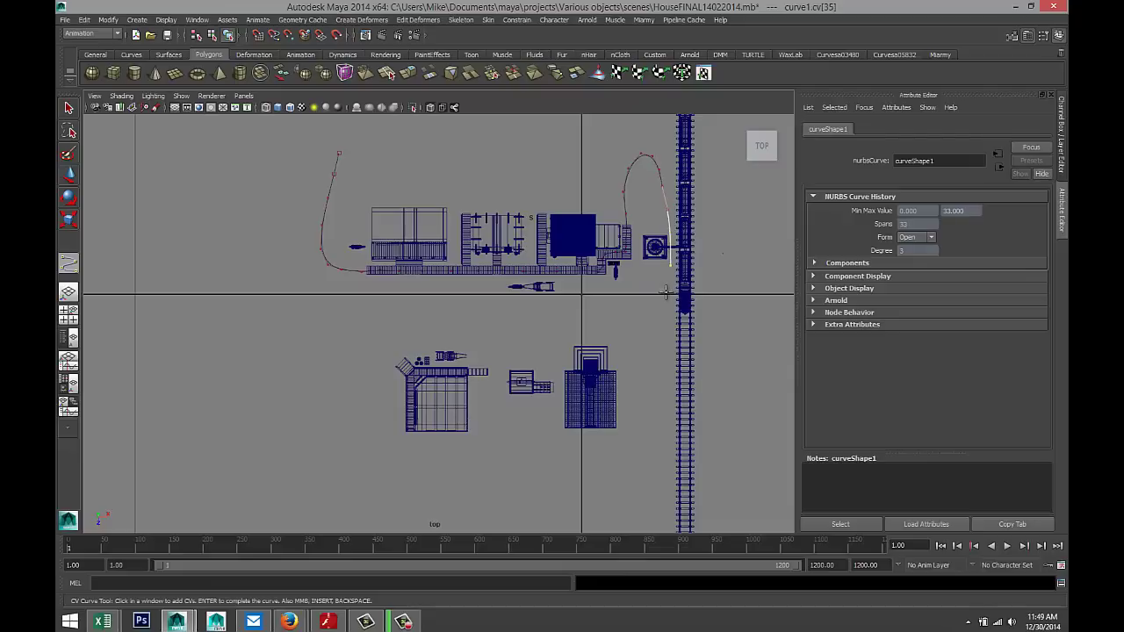
left_click(666, 298)
left_click(662, 319)
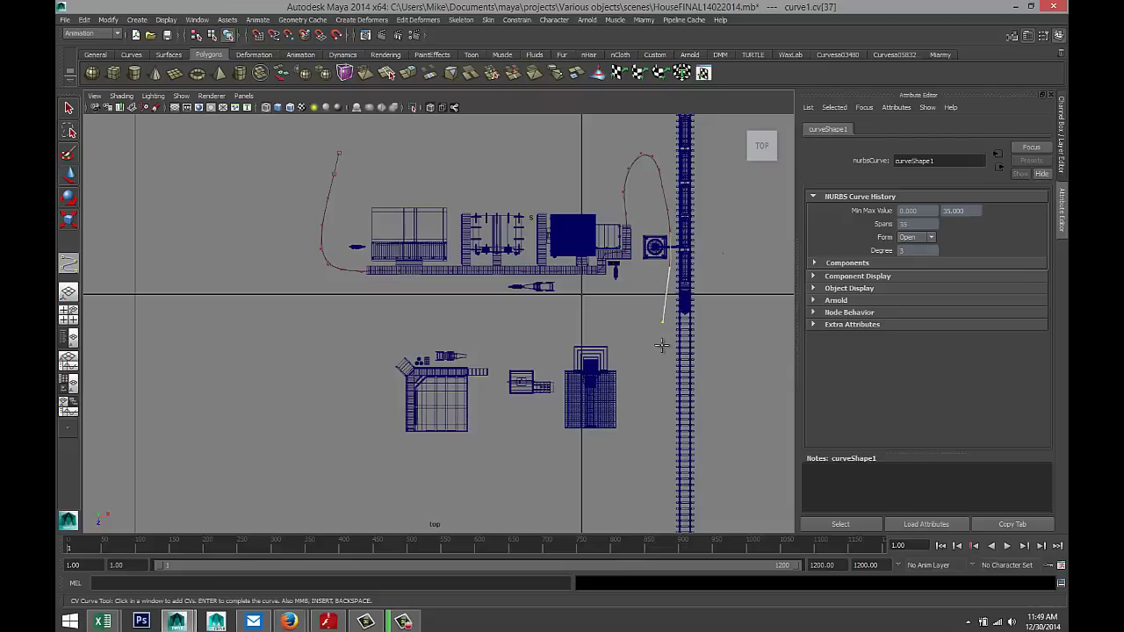
left_click(663, 345)
left_click(664, 367)
left_click(663, 384)
left_click(657, 402)
left_click(644, 405)
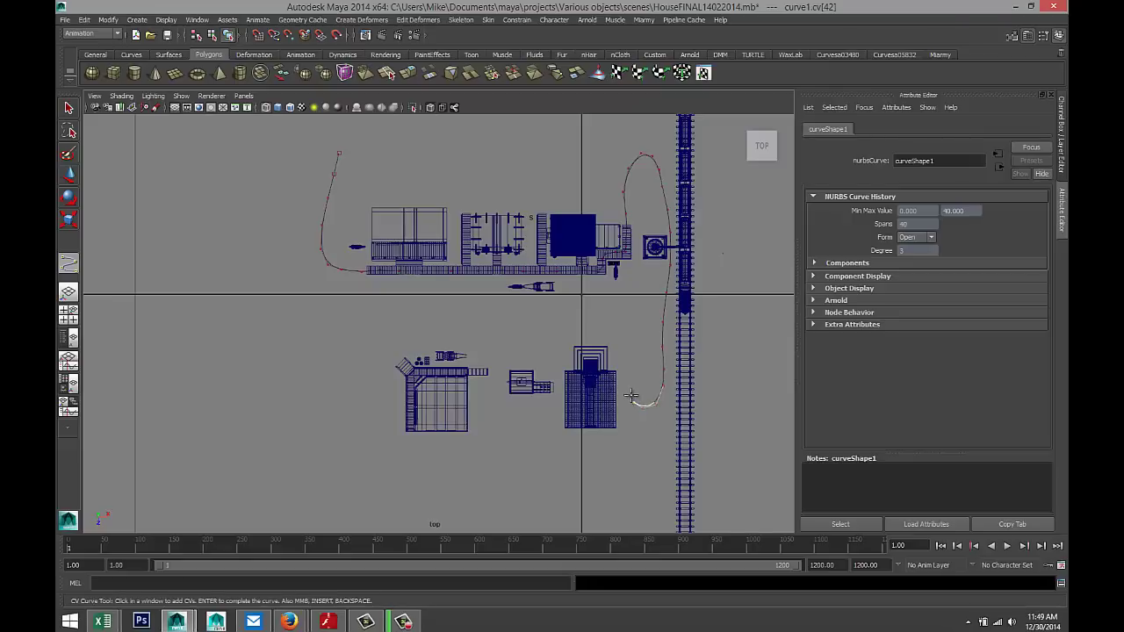
Run the curve back up toward the street, then left toward the town center.
left_click(632, 375)
left_click(632, 362)
left_click(632, 351)
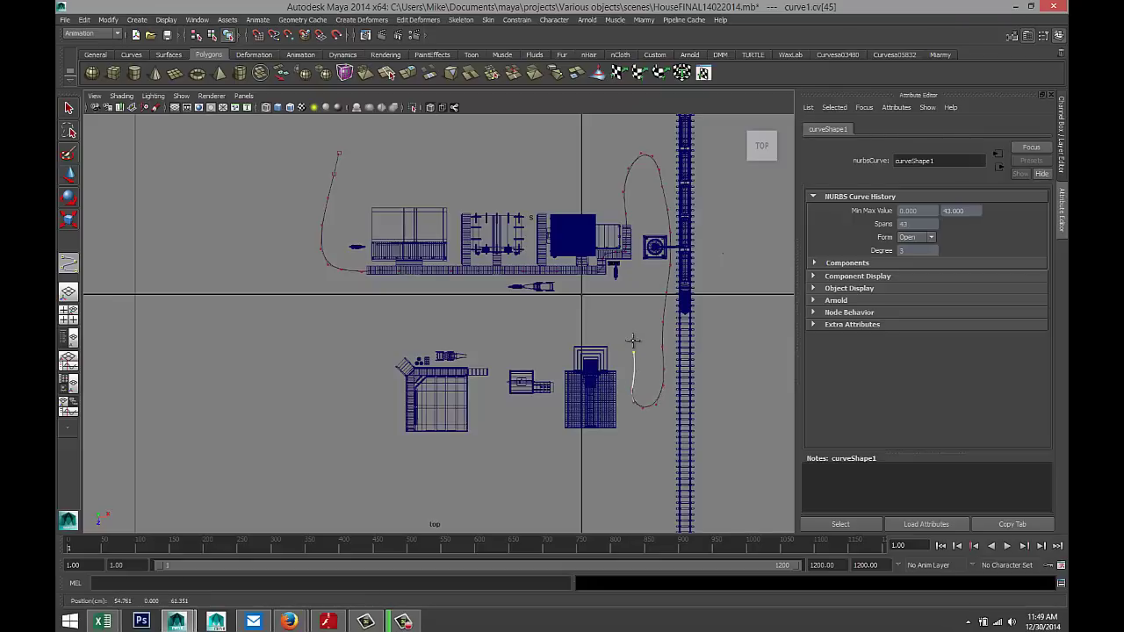
left_click(631, 333)
left_click(605, 306)
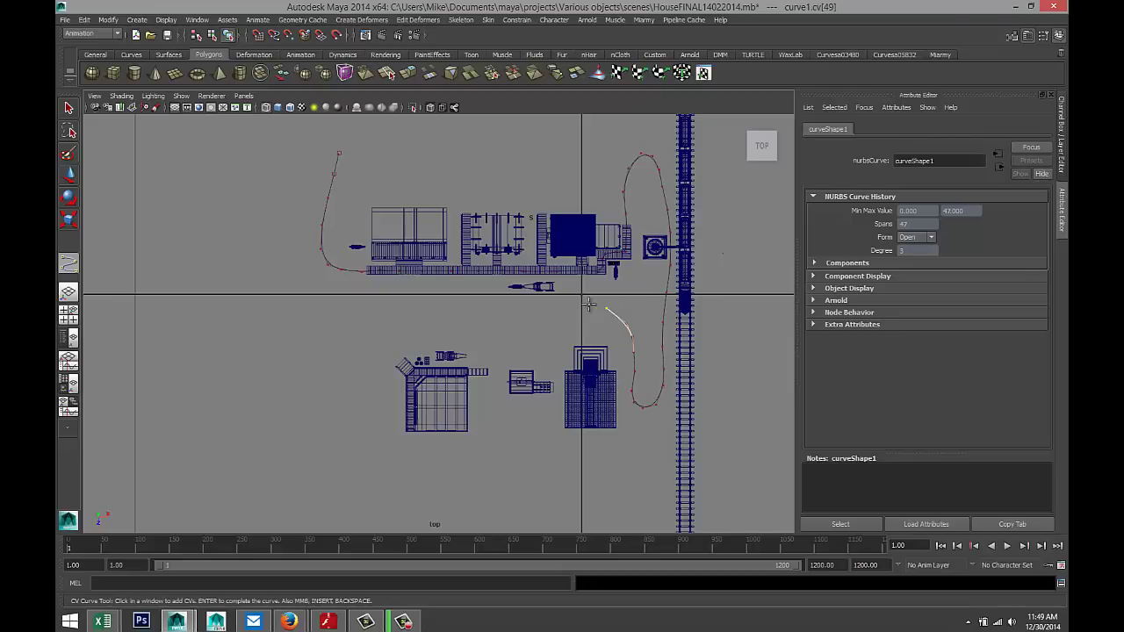
left_click(572, 303)
left_click(560, 304)
left_click(546, 306)
left_click(534, 311)
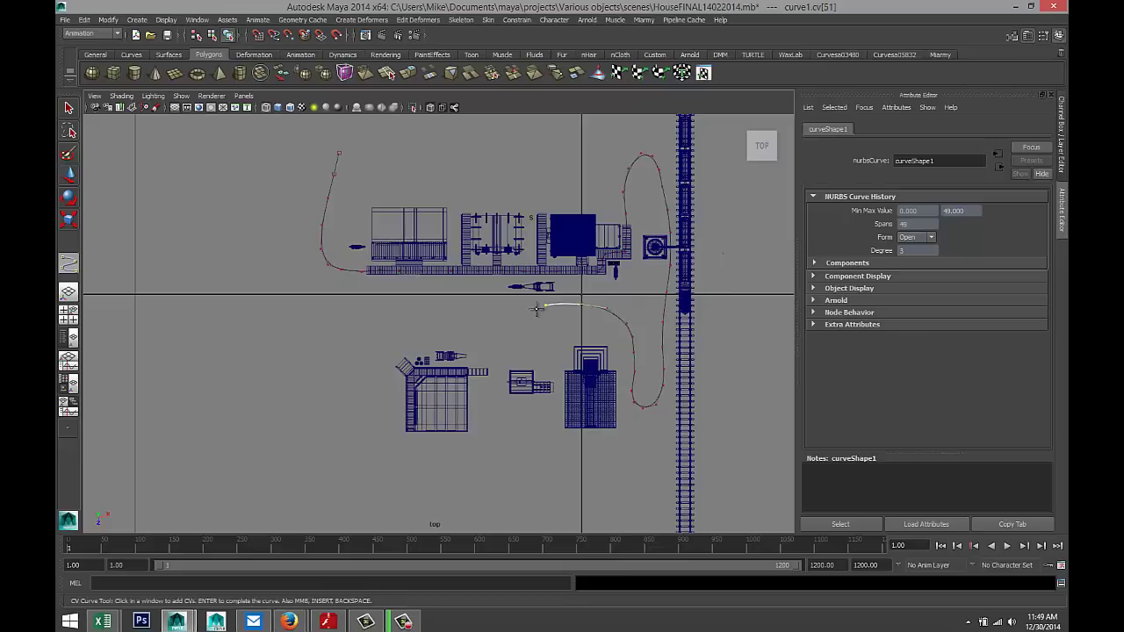
Turn the curve down and left past center, down past the lower buildings.
left_click(522, 321)
left_click(510, 332)
left_click(499, 348)
left_click(498, 355)
left_click(497, 367)
left_click(494, 392)
left_click(492, 424)
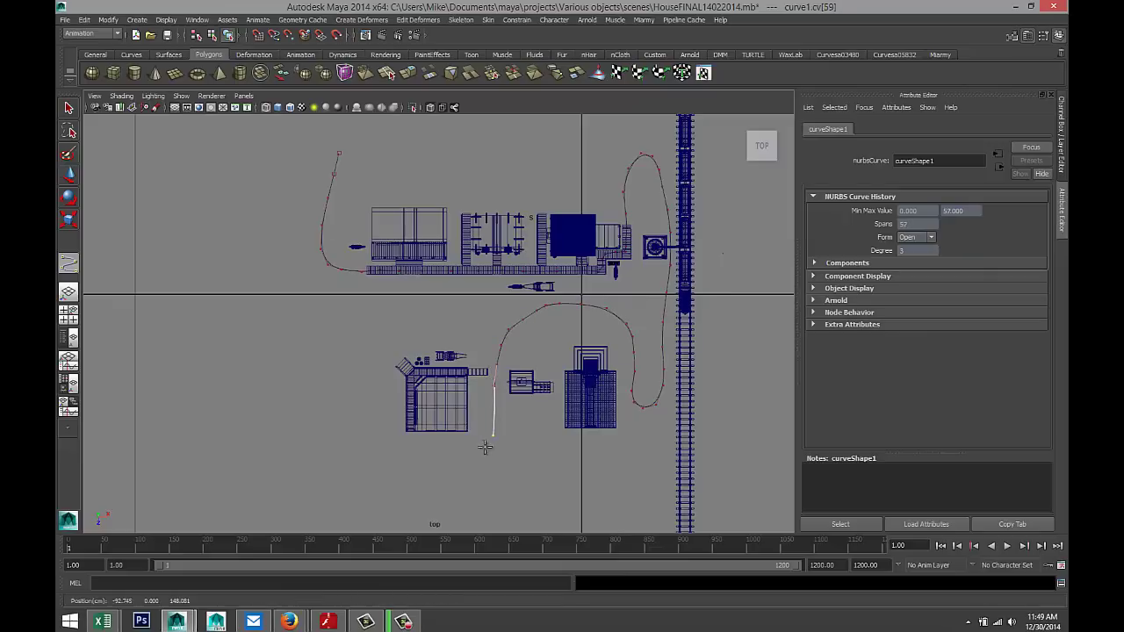
left_click(472, 454)
Run the curve left along the bottom and loop it up around the lower-left building.
left_click(434, 458)
left_click(405, 457)
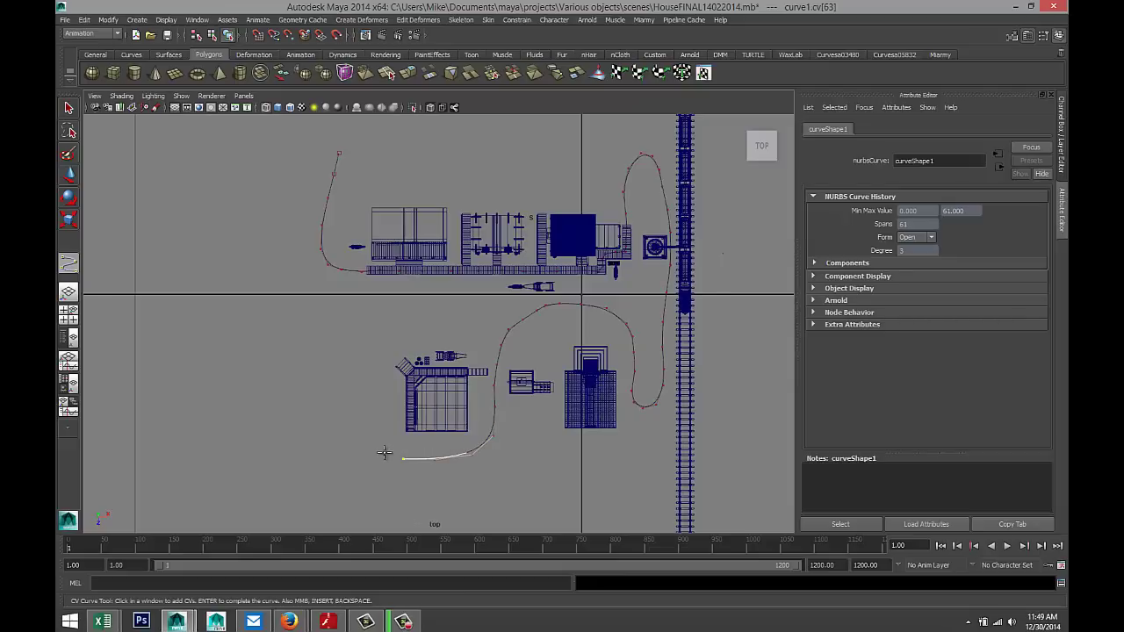
left_click(381, 452)
left_click(359, 441)
left_click(344, 429)
left_click(334, 409)
left_click(334, 389)
left_click(337, 363)
left_click(355, 343)
left_click(378, 342)
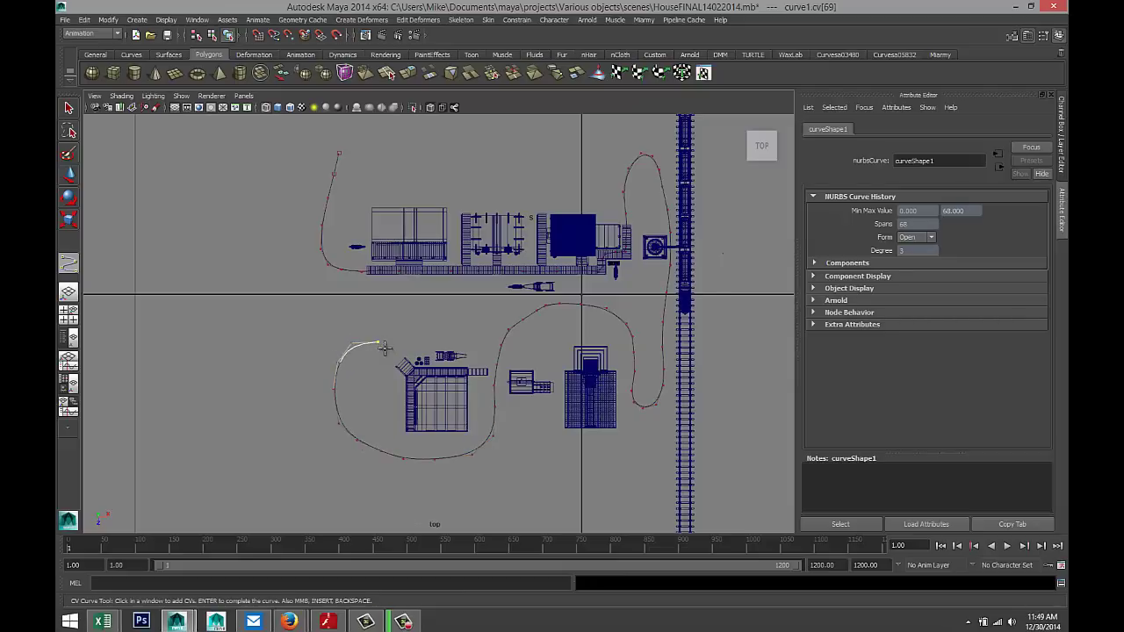
Extend the curve right along the track.
left_click(397, 360)
left_click(407, 369)
left_click(420, 373)
left_click(437, 372)
left_click(450, 372)
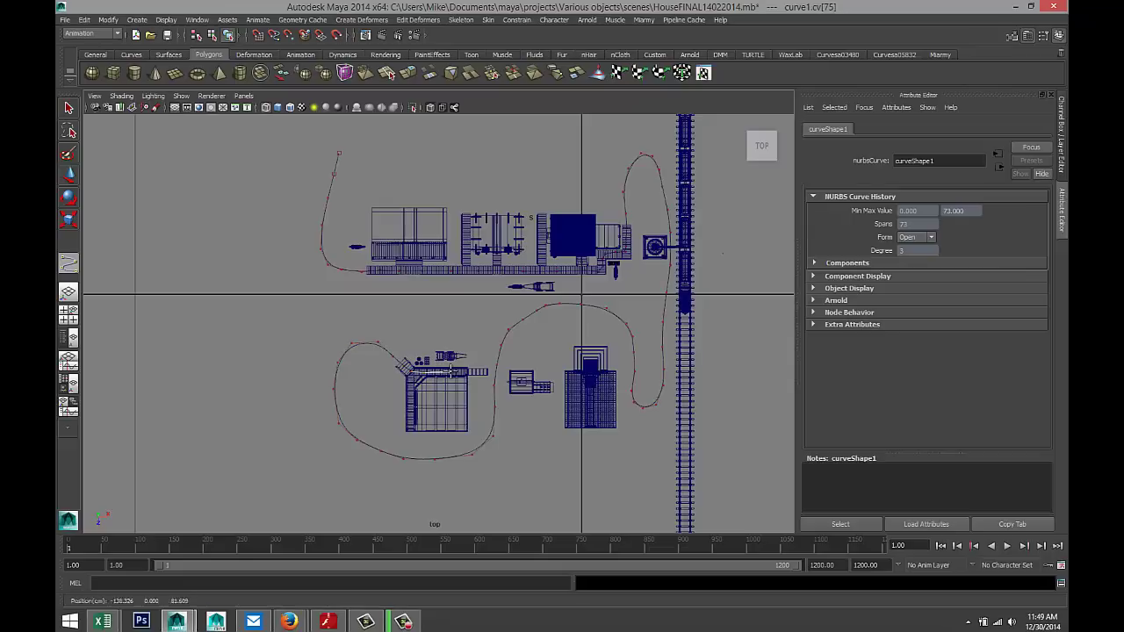
left_click(466, 372)
left_click(482, 372)
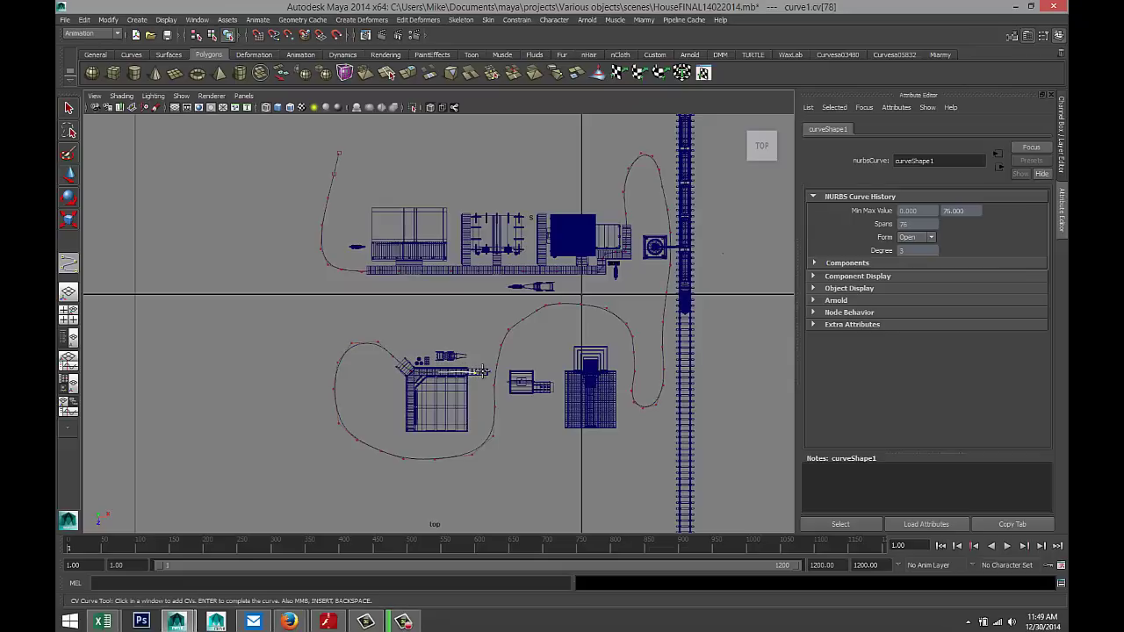
Bend the curve up and to the right, then straight upward.
left_click(494, 369)
left_click(504, 363)
left_click(509, 357)
left_click(513, 343)
left_click(514, 328)
left_click(512, 310)
Carry the curve up-left and then left below the buildings.
left_click(483, 291)
left_click(456, 285)
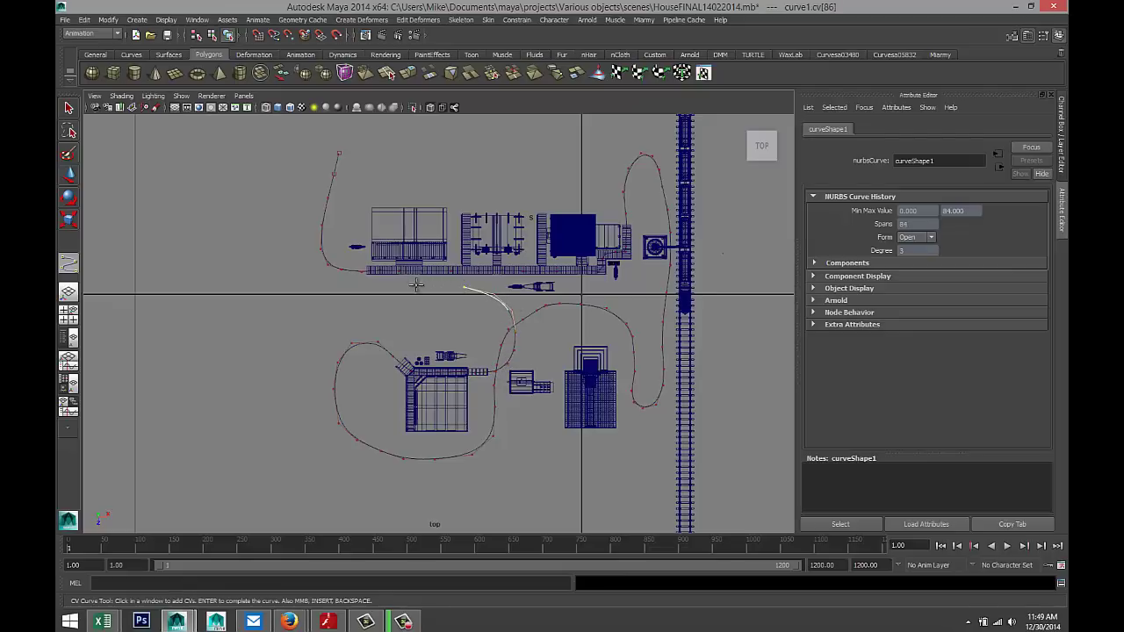
left_click(429, 285)
left_click(386, 286)
left_click(347, 282)
left_click(306, 275)
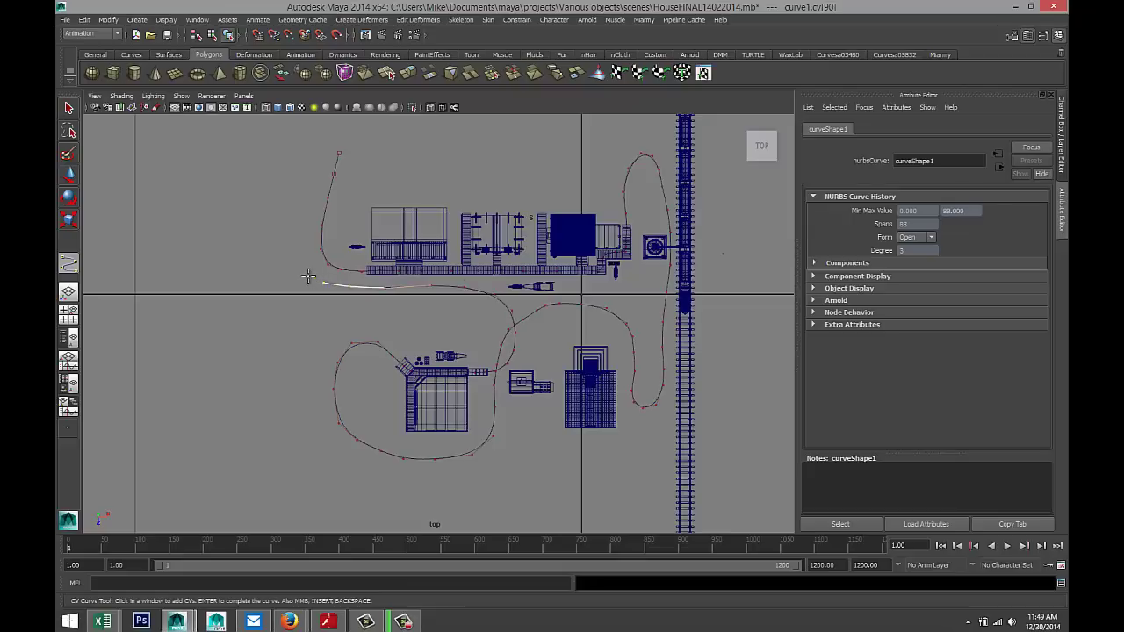
Run the curve up the left side to the top-left and finish it as curve1.
left_click(300, 257)
left_click(301, 239)
left_click(300, 221)
left_click(299, 203)
left_click(301, 180)
left_click(302, 150)
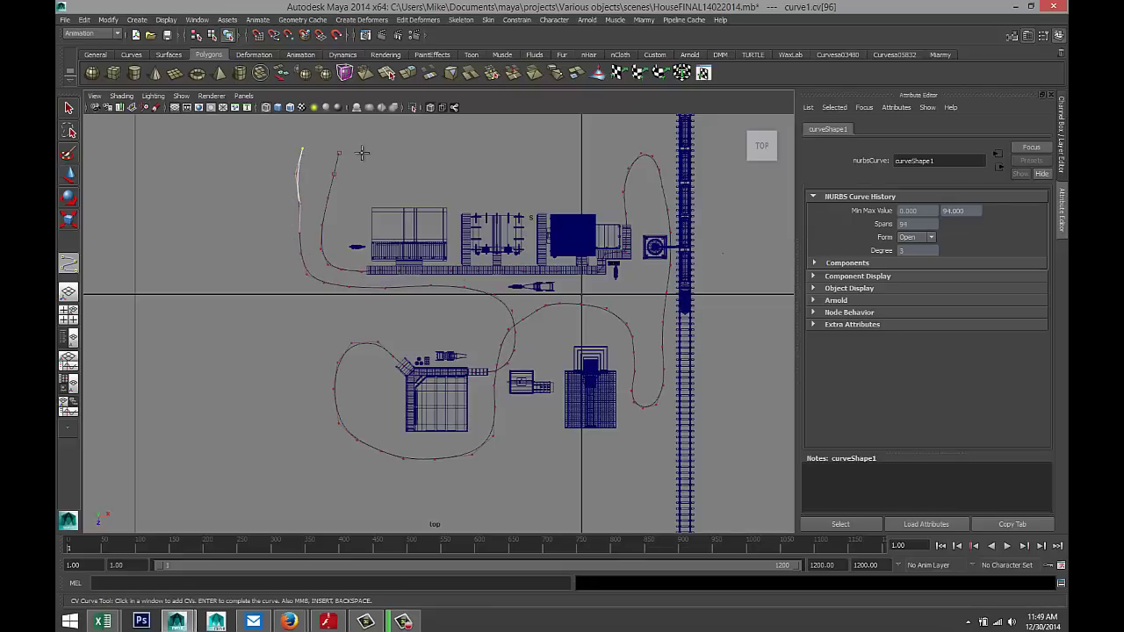
key("Return")
key("e")
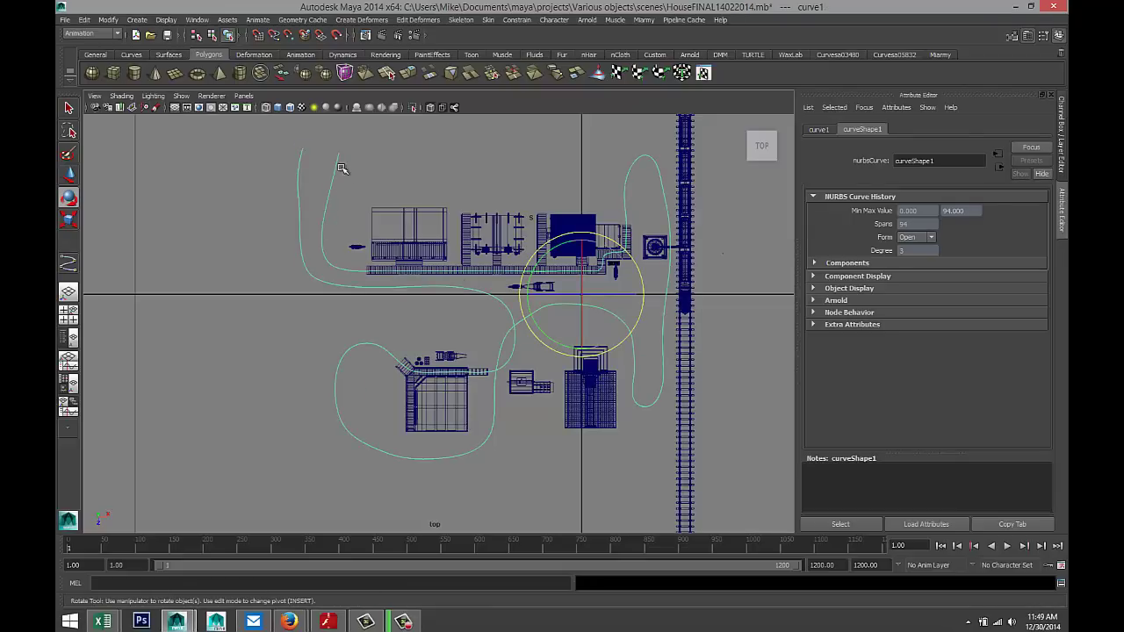
Switch from the top view to a maximized perspective view of the town.
left_click(68, 312)
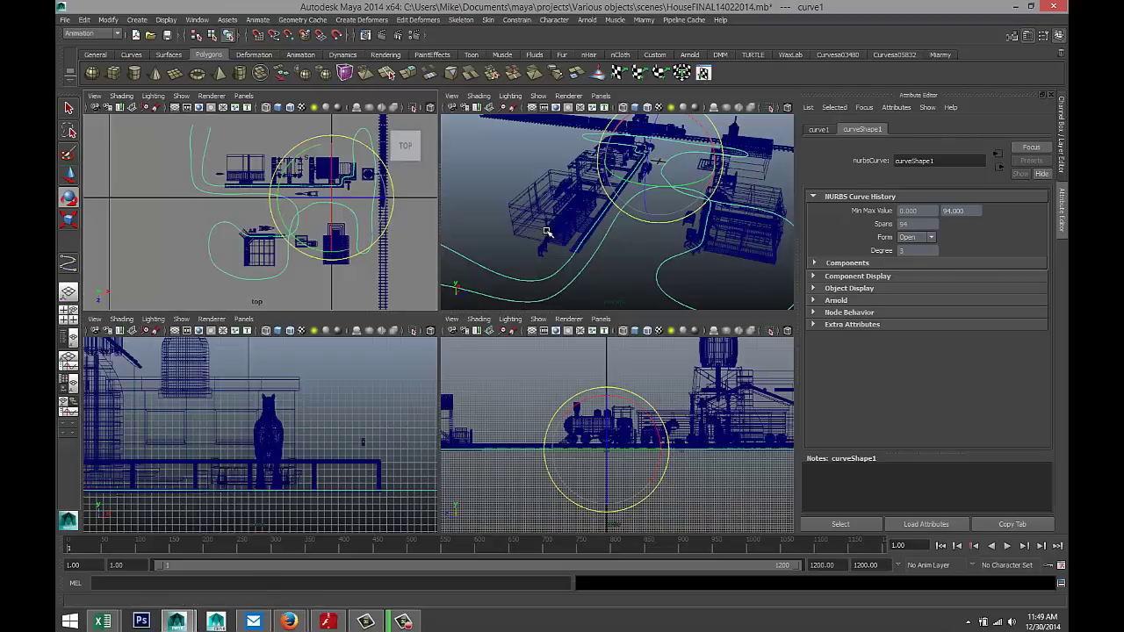
key("space")
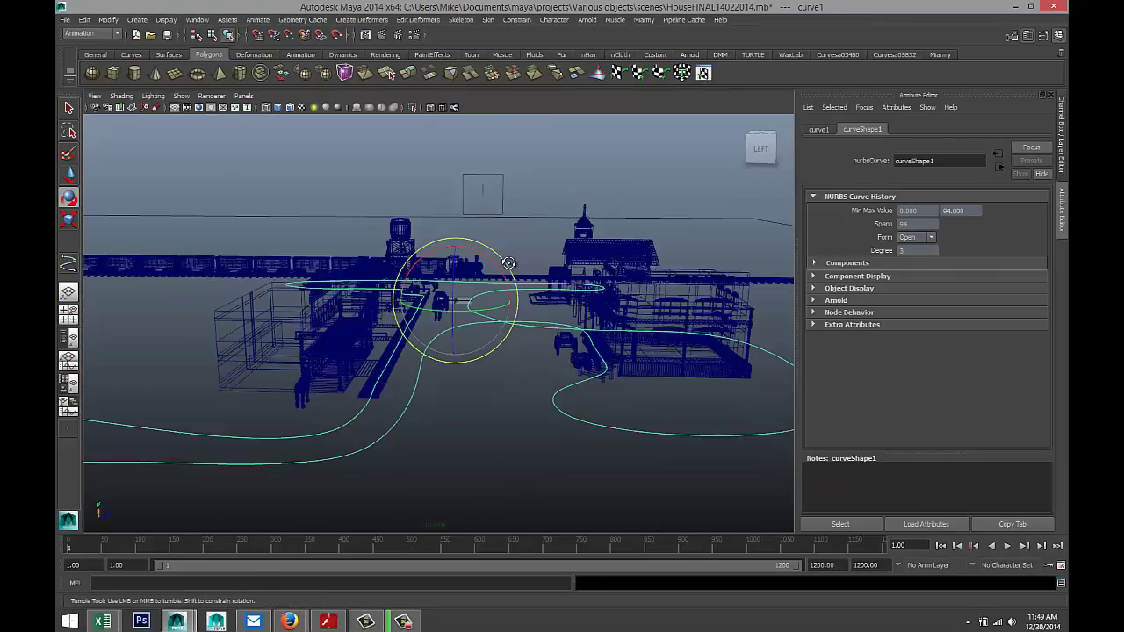
left_click_drag(508, 263, 478, 325, "alt")
middle_click_drag(479, 325, 498, 343, "alt")
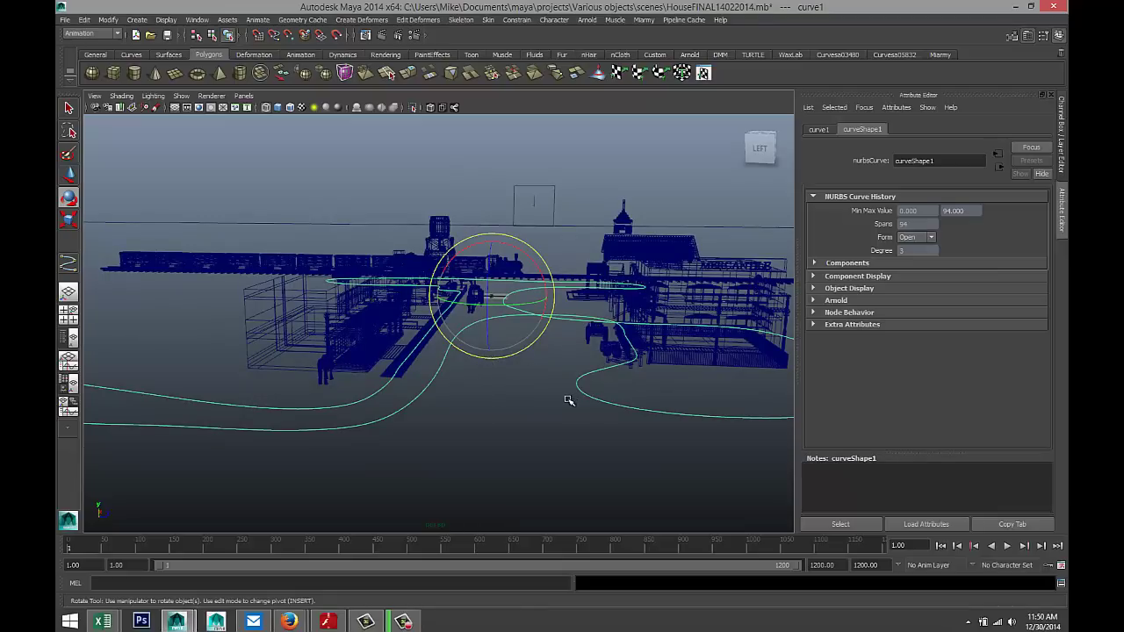
Move curve1 up about 4.8 units so it threads through the town at boardwalk height.
key("w")
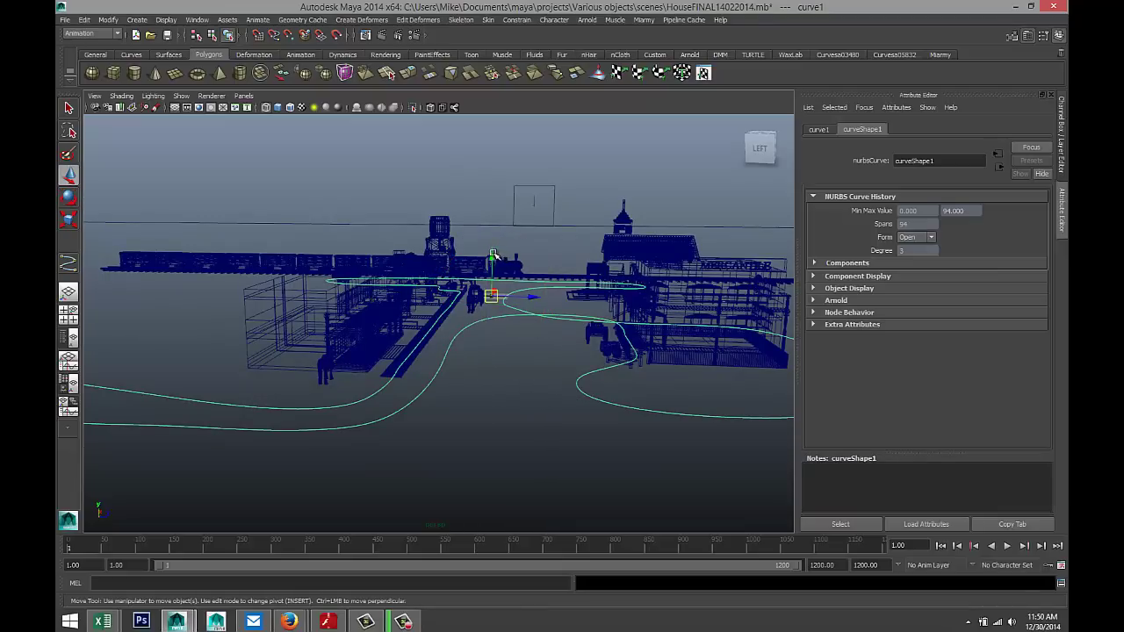
left_click_drag(493, 255, 493, 250)
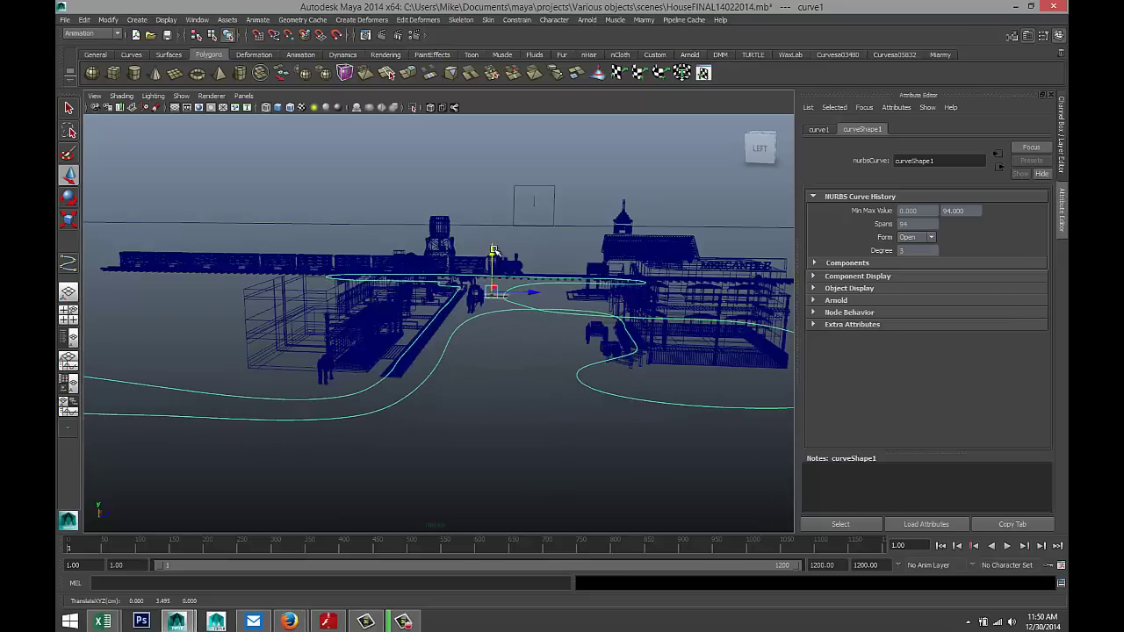
left_click_drag(495, 407, 399, 396, "alt")
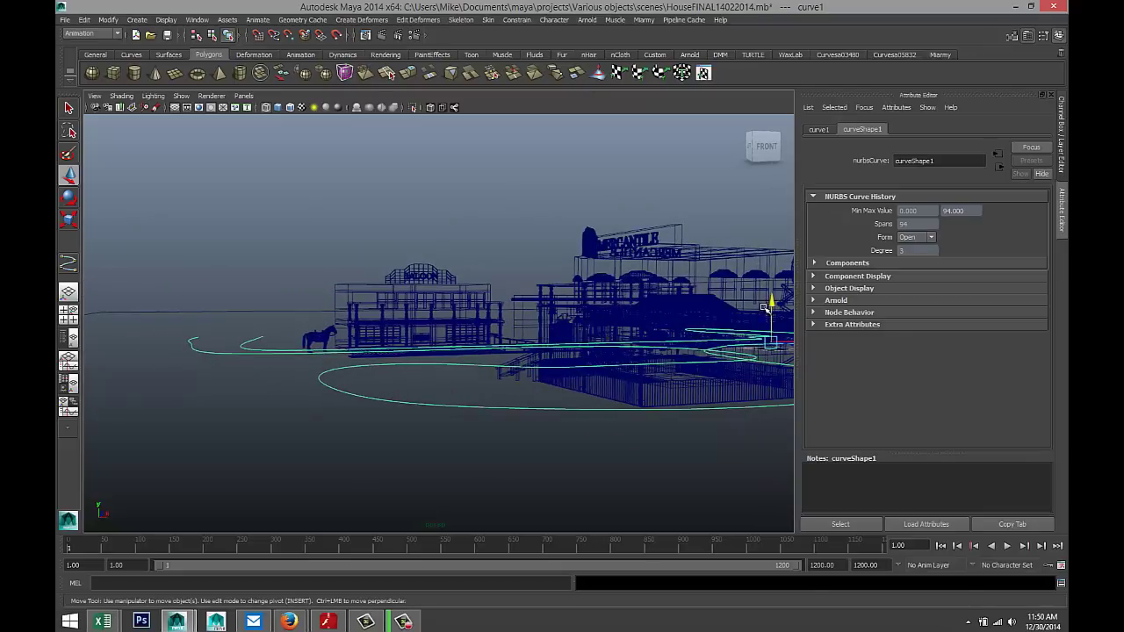
left_click_drag(766, 308, 771, 300)
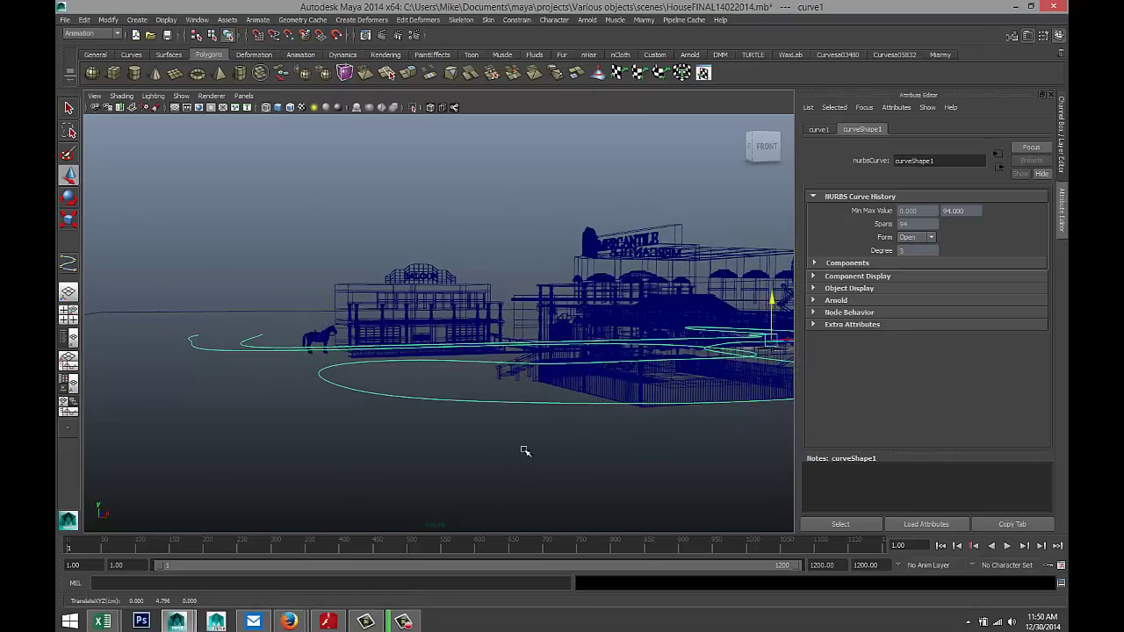
left_click_drag(524, 450, 588, 467, "alt")
middle_click_drag(529, 381, 480, 438, "alt")
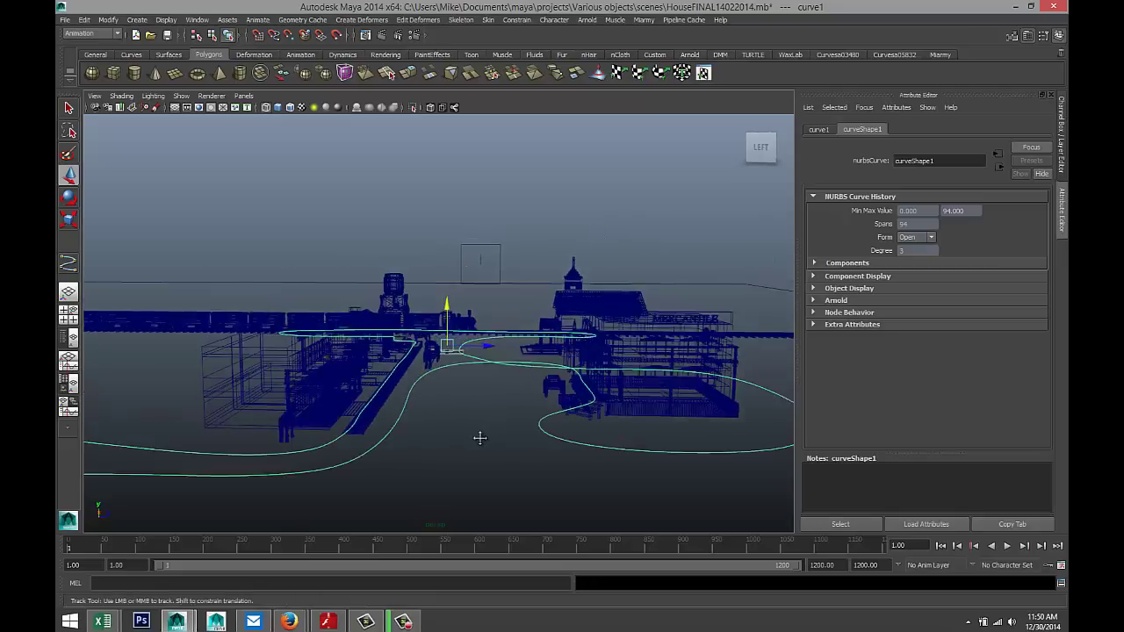
left_click_drag(502, 459, 547, 460, "alt")
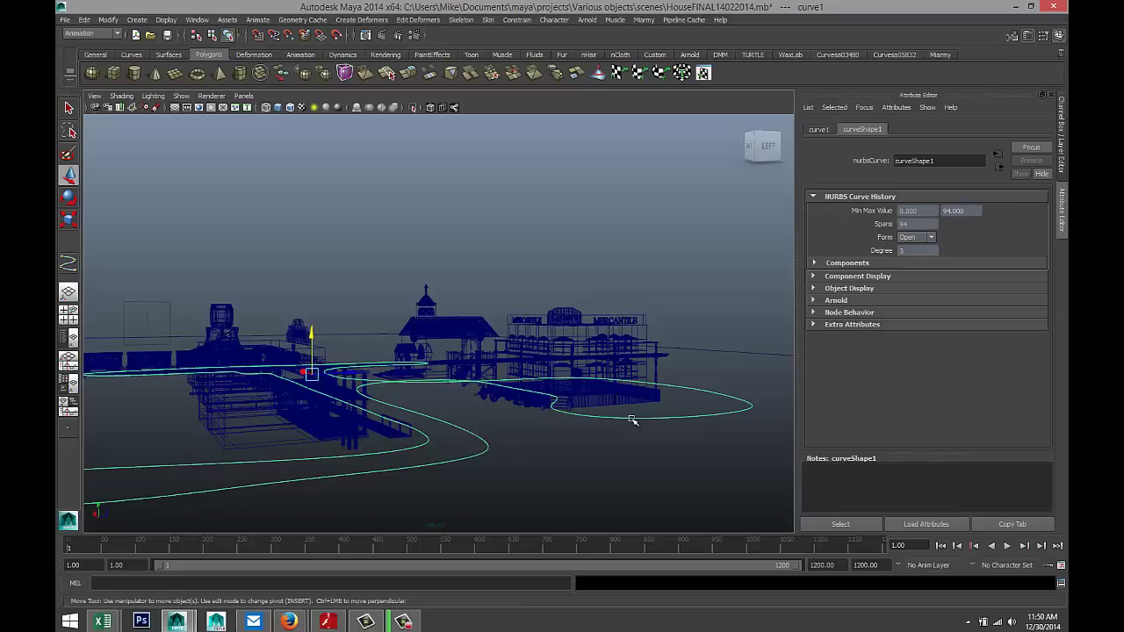
Show curve1's control vertices and bring the view in around the Mercantile building.
right_click_drag(633, 420, 576, 378)
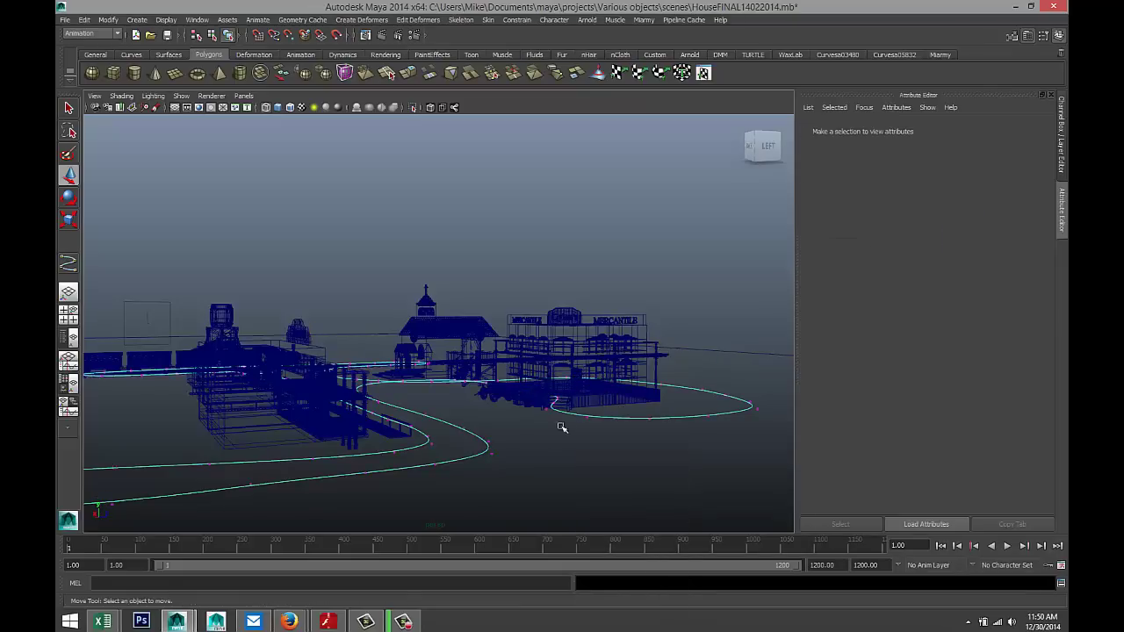
right_click_drag(562, 427, 583, 459, "alt")
left_click_drag(583, 460, 534, 475, "alt")
scroll(509, 467, "up", 6)
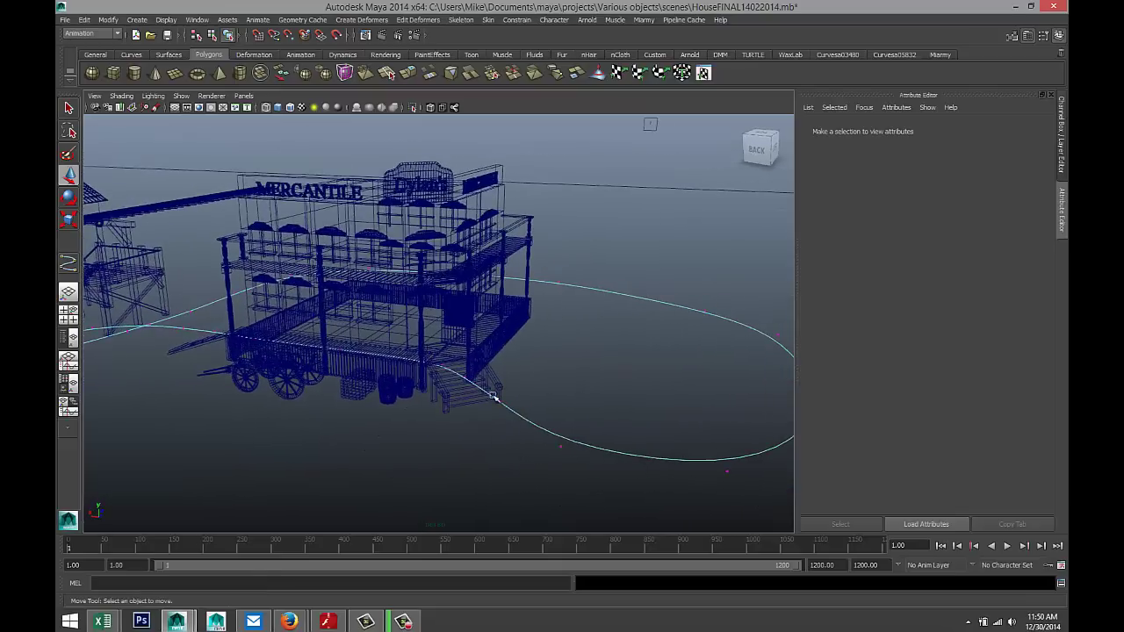
left_click_drag(309, 413, 465, 416, "alt")
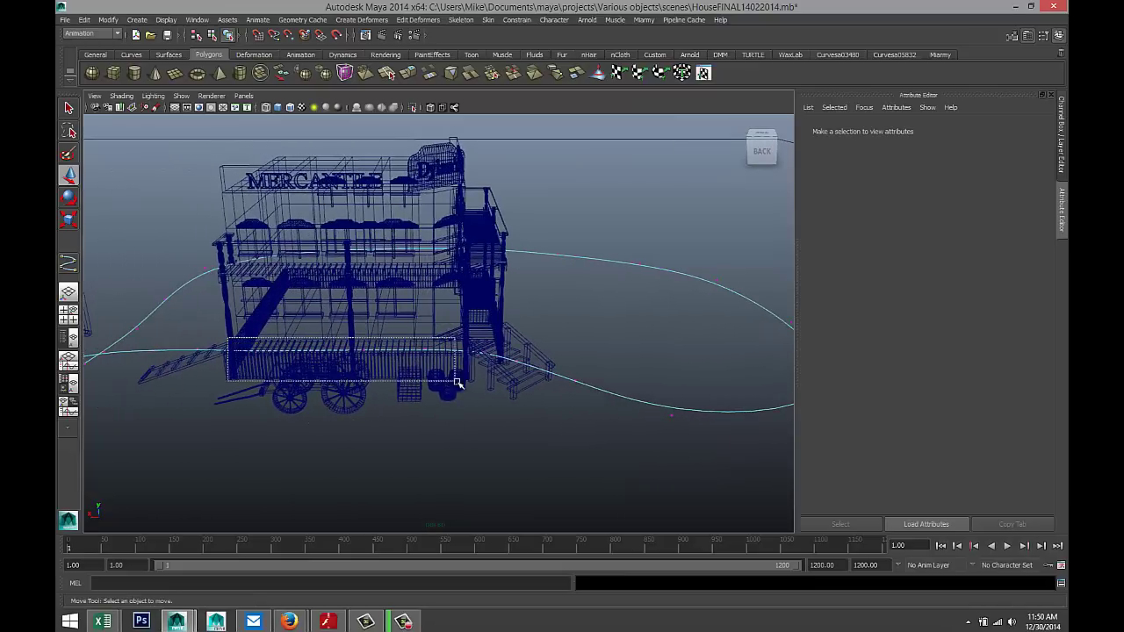
Raise the curve's control vertices in front of the Mercantile to lift that stretch of path.
left_click(364, 345)
left_click_drag(339, 313, 337, 296)
left_click_drag(281, 379, 272, 400, "alt")
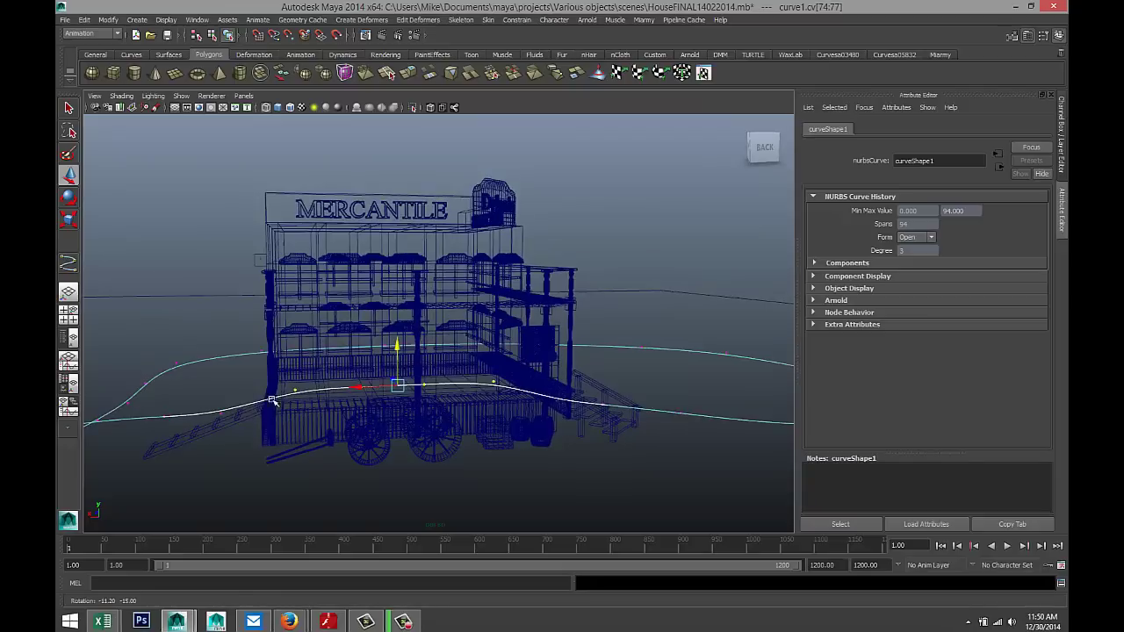
left_click(221, 412)
left_click_drag(220, 370, 221, 351)
left_click_drag(376, 389, 501, 422)
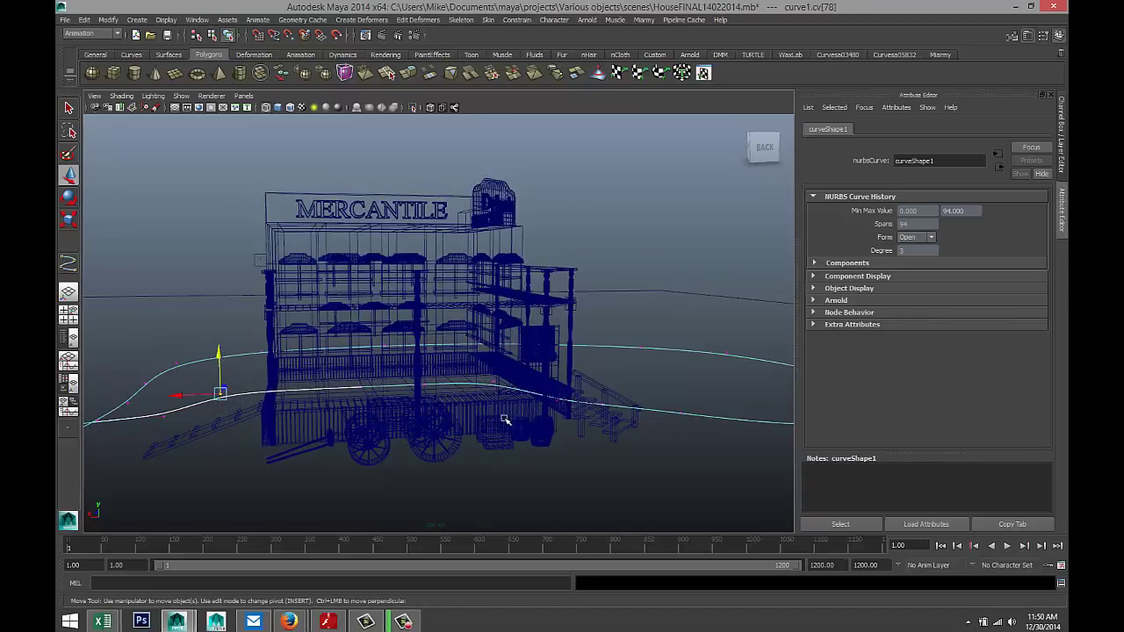
left_click_drag(398, 349, 396, 340)
Nudge the vertices near the stairs upward to smooth the curve.
left_click(295, 373)
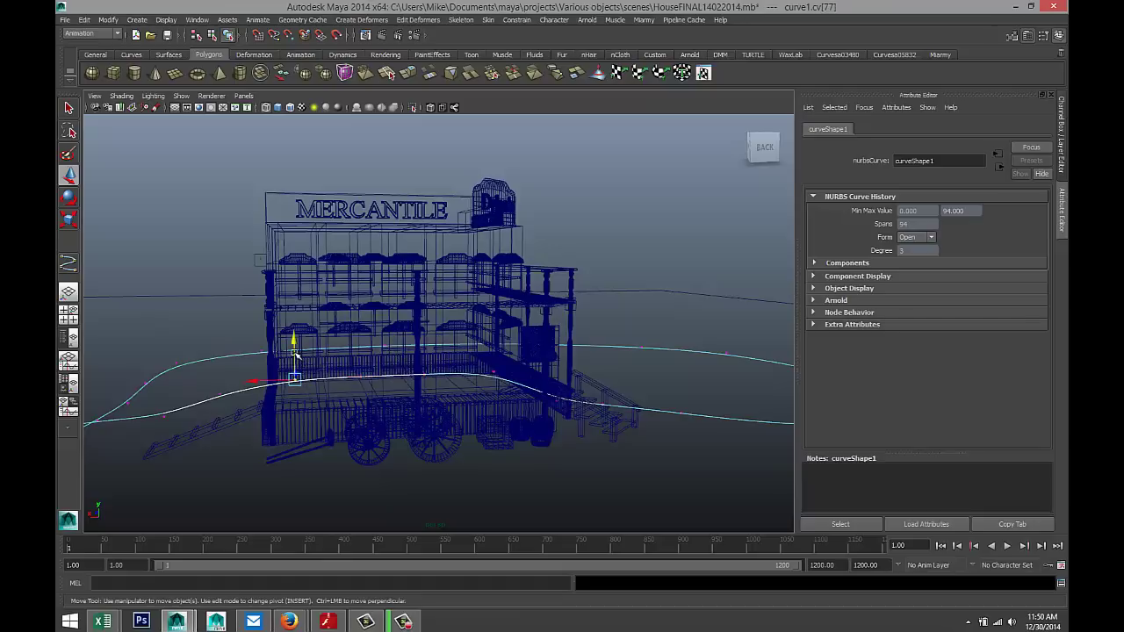
middle_click_drag(507, 444, 417, 439, "alt")
left_click(479, 391)
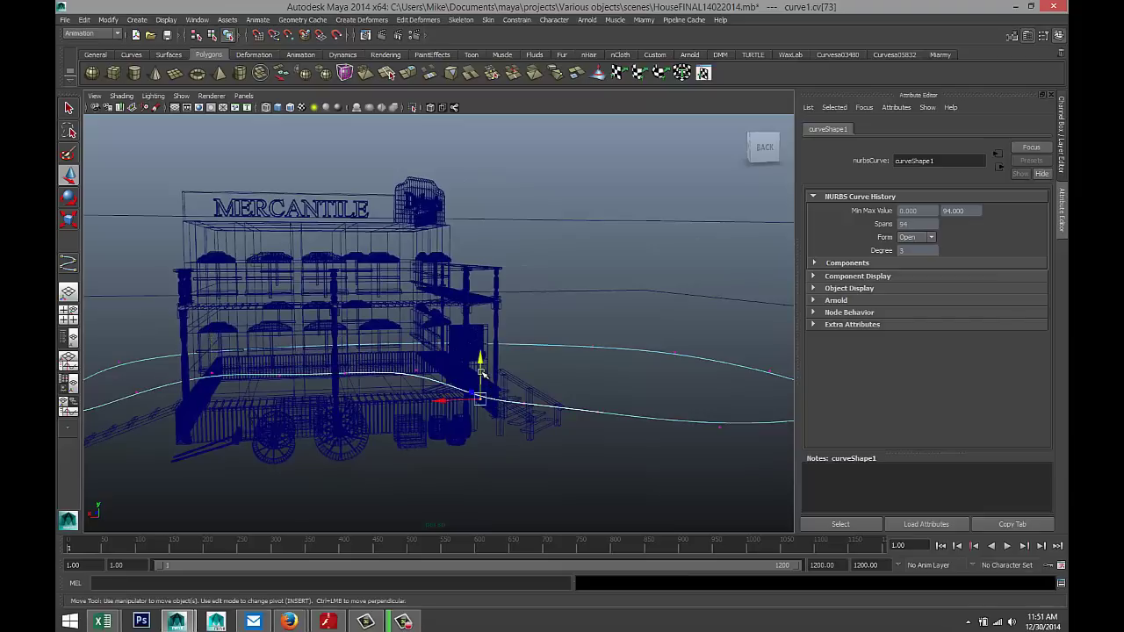
left_click_drag(478, 363, 480, 343)
left_click(524, 387)
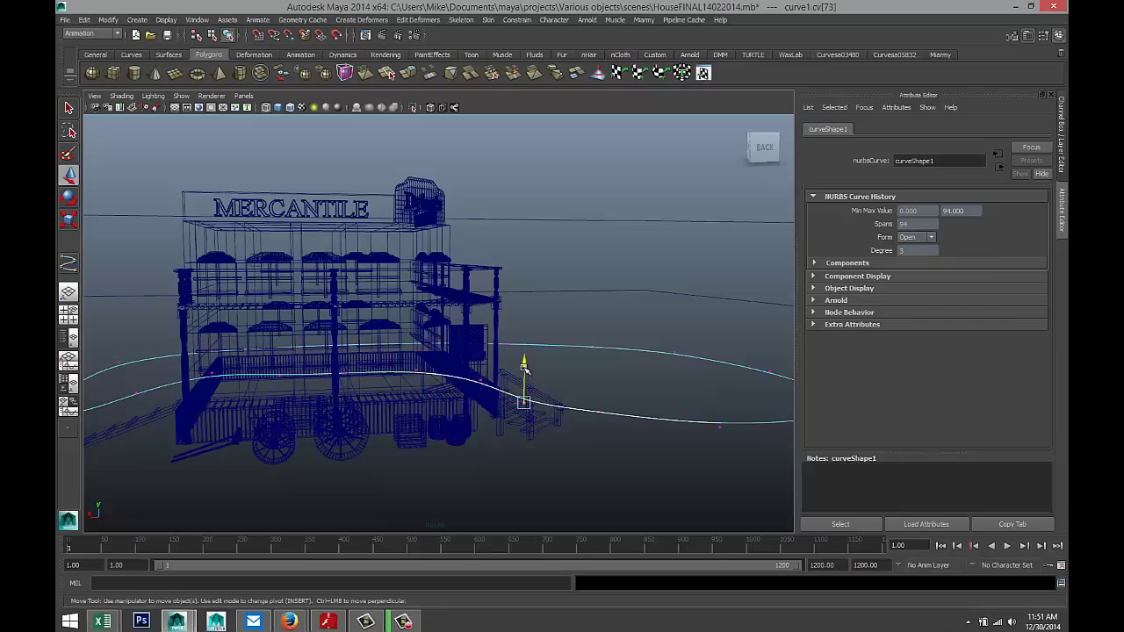
middle_click_drag(527, 390, 567, 396)
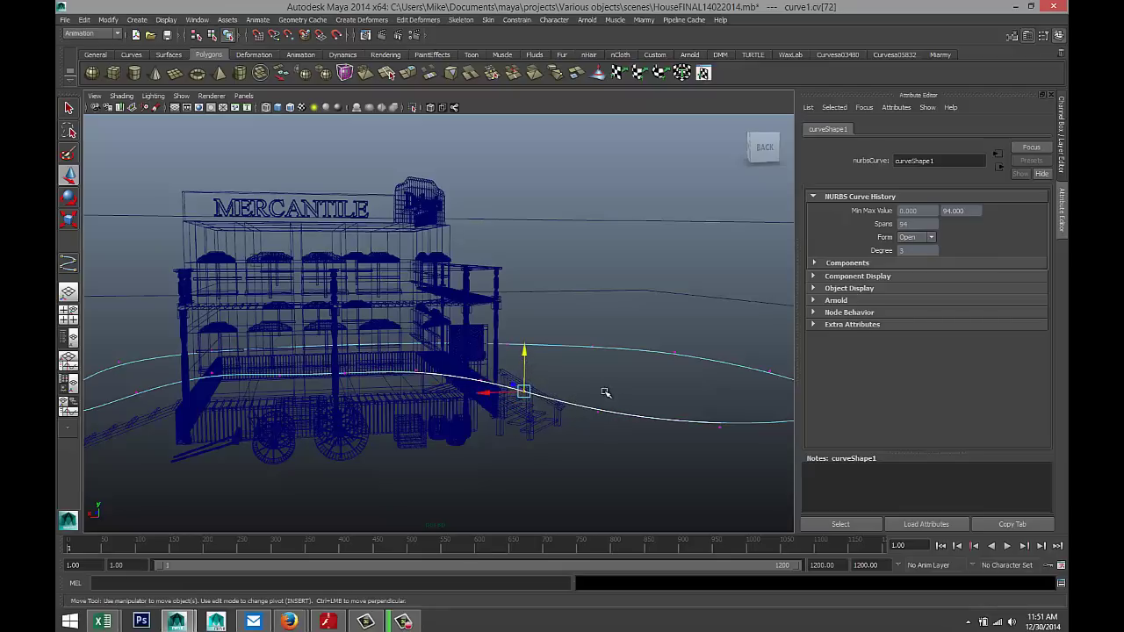
left_click(597, 404)
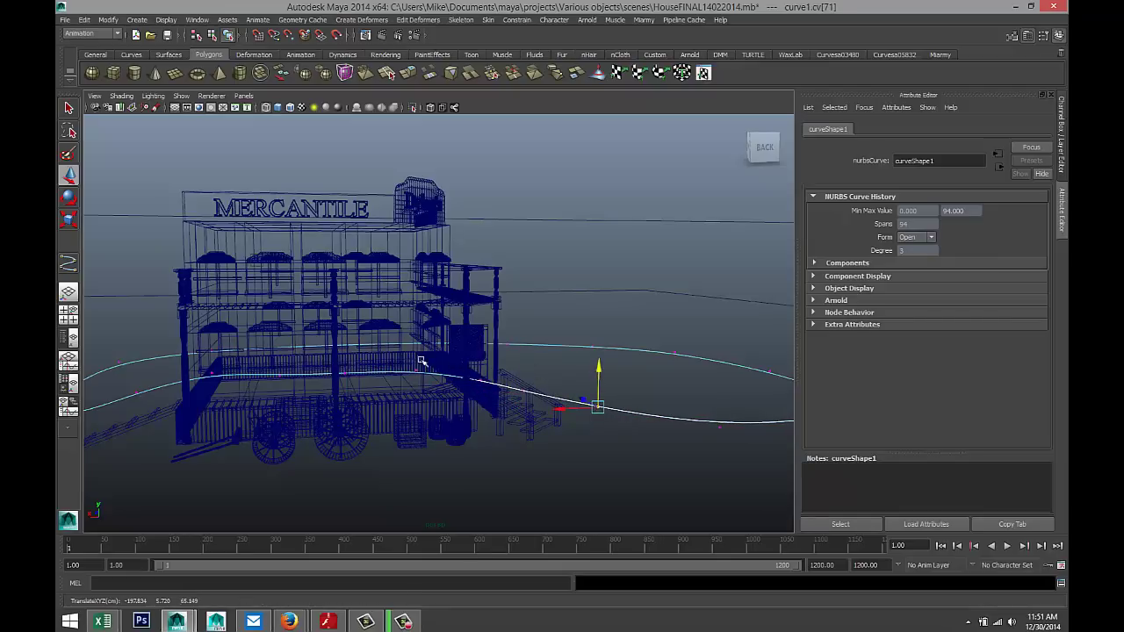
left_click_drag(402, 357, 491, 390)
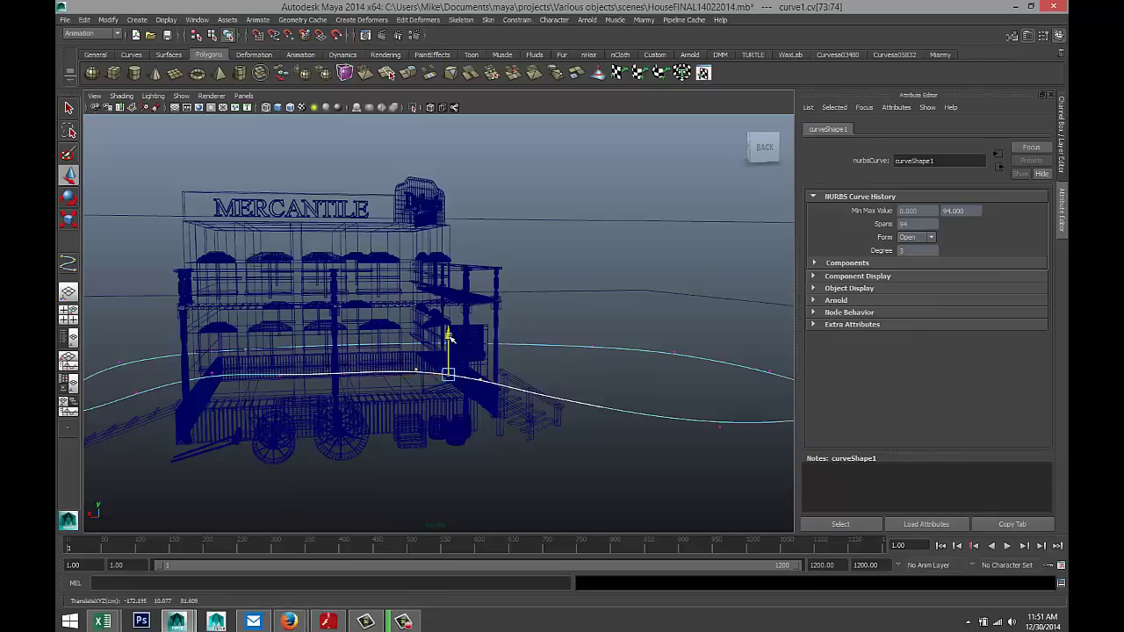
Orbit and zoom out to look down on the town and the reshaped curve.
left_click_drag(492, 402, 504, 413, "alt")
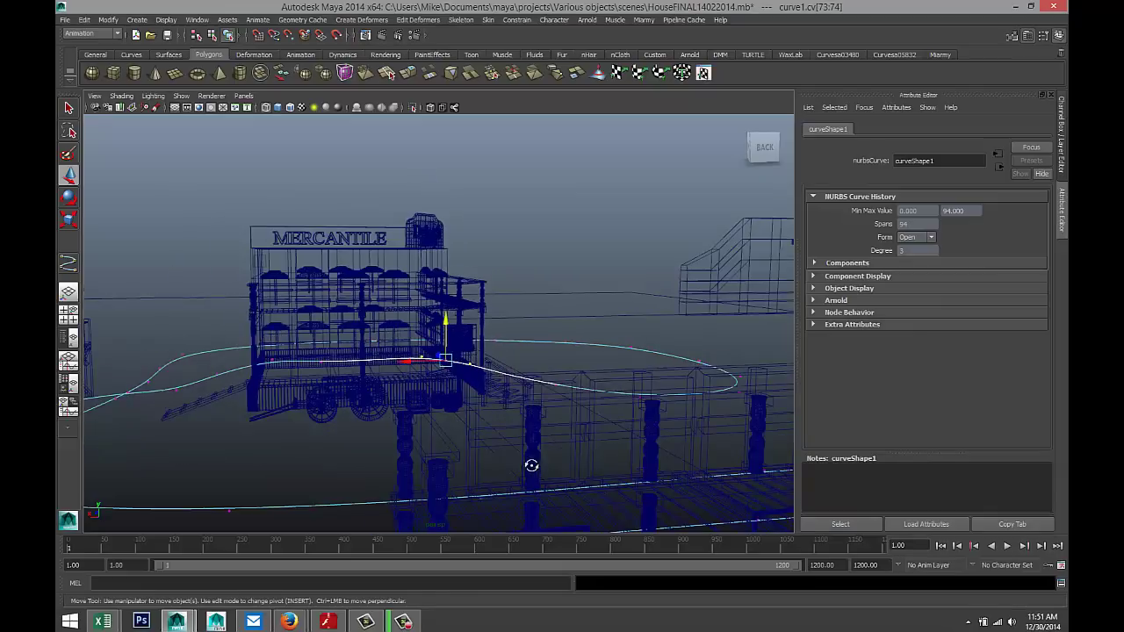
left_click_drag(532, 465, 404, 453, "alt")
scroll(413, 455, "down", 3)
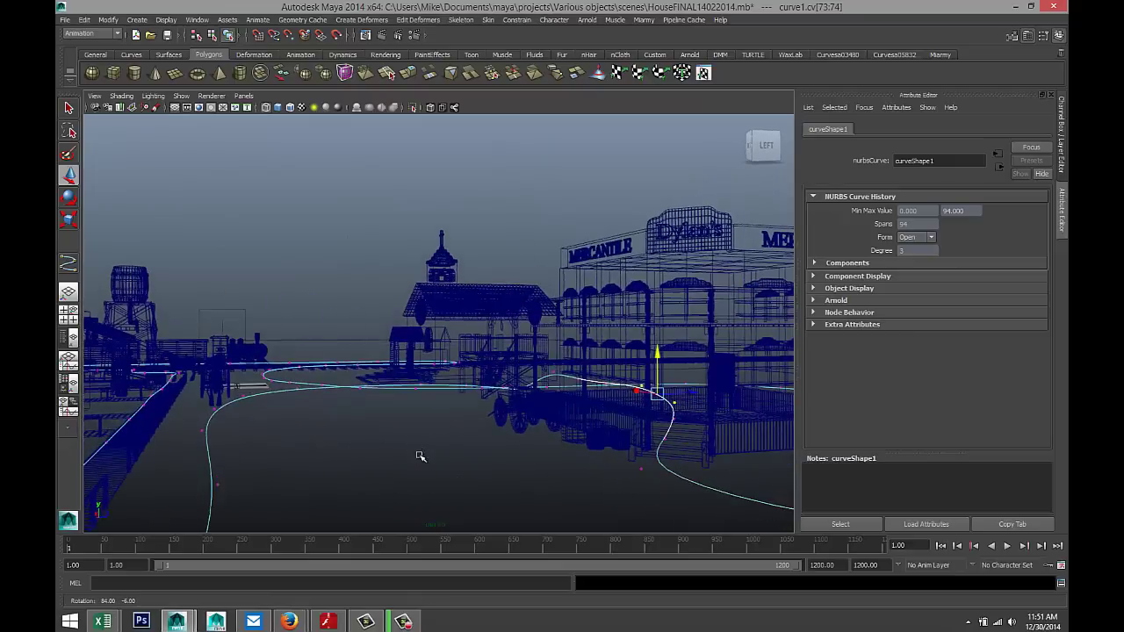
scroll(427, 444, "down", 4)
left_click_drag(479, 454, 506, 447, "alt")
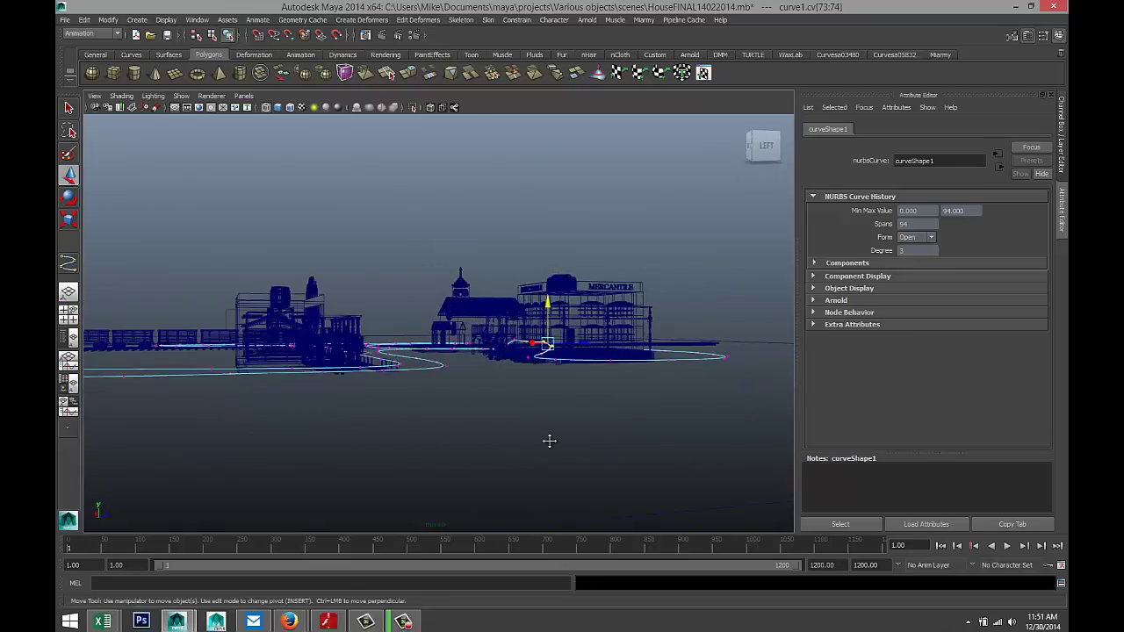
left_click_drag(572, 407, 557, 389, "alt")
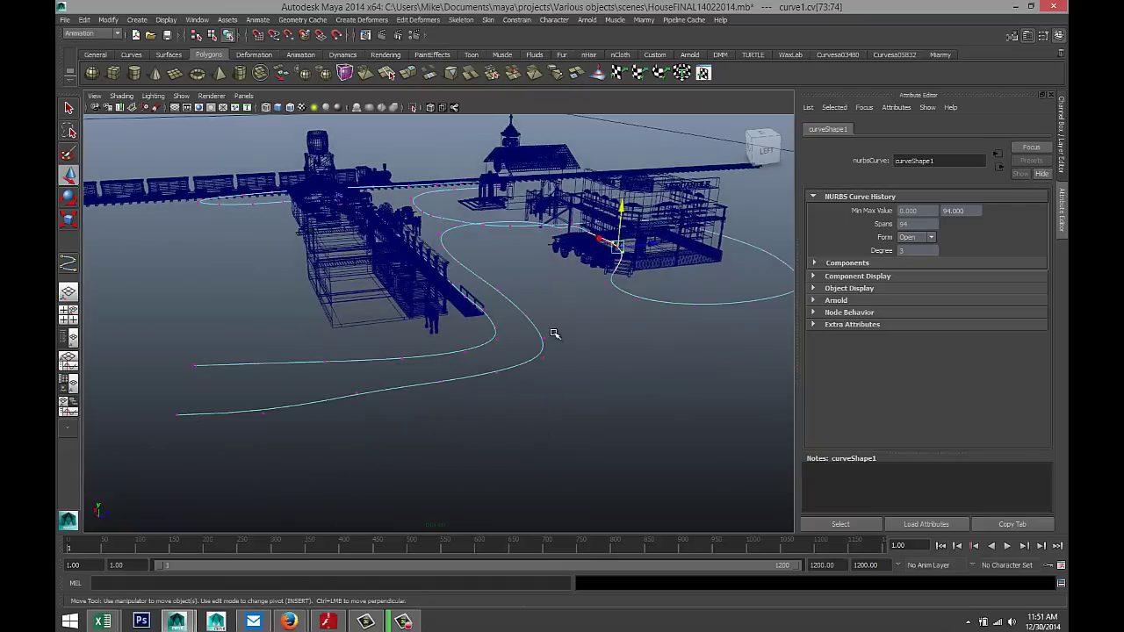
Create camera1 with a 35 mm focal length, then add the CV curve to the selection.
left_click(137, 20)
mouse_move(182, 84)
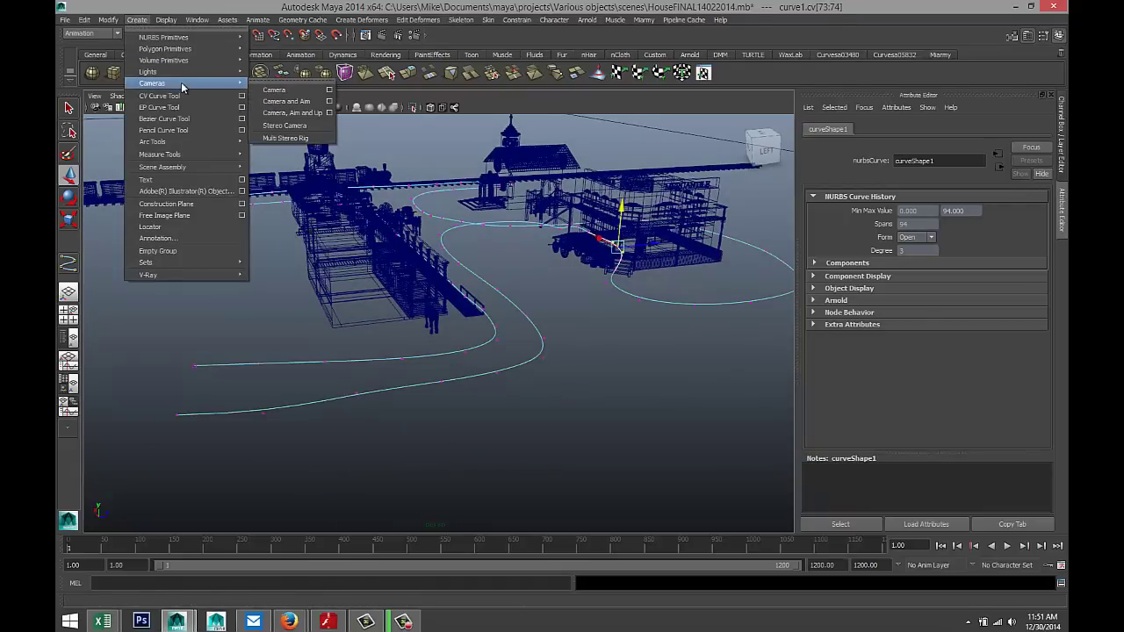
left_click(299, 92)
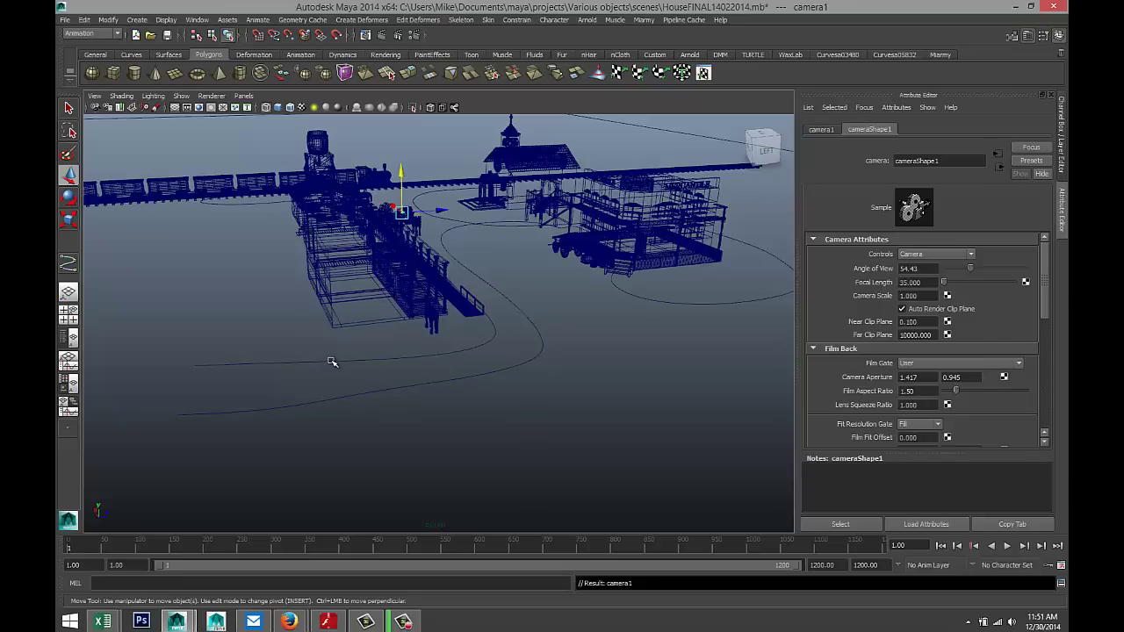
left_click(332, 362)
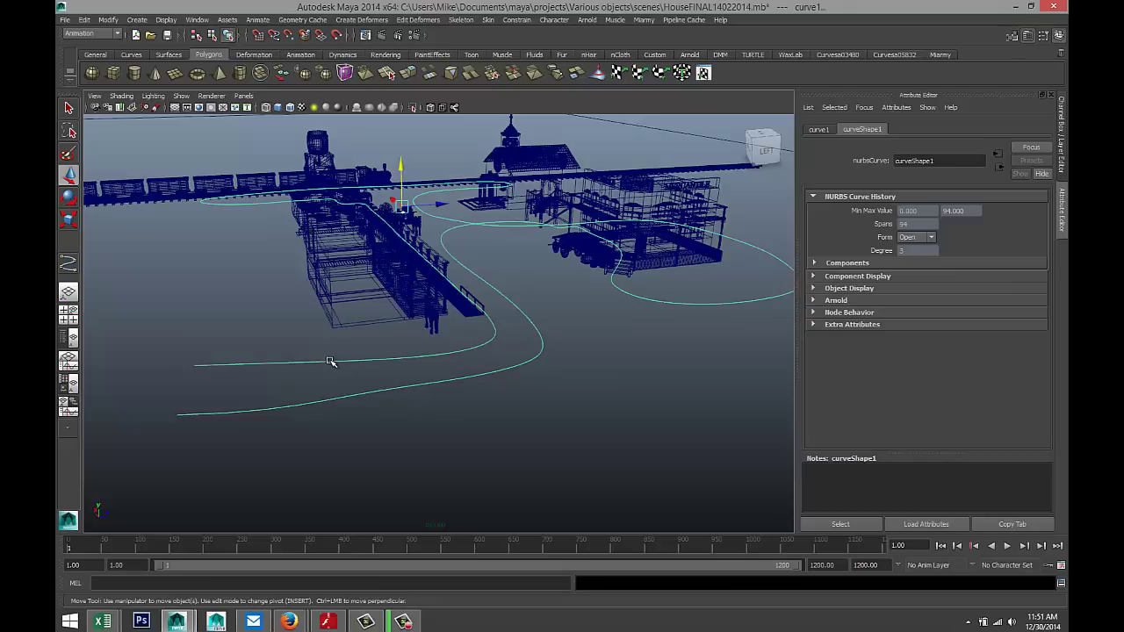
left_click(401, 205)
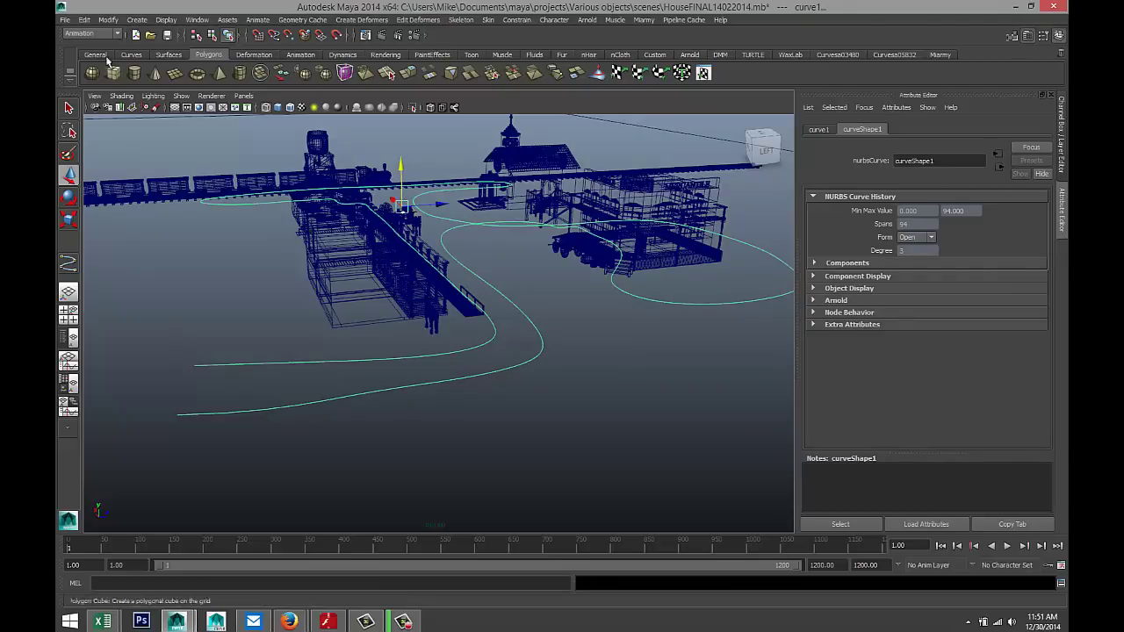
Reset the Attach to Motion Path options to defaults and set Time range to Start/End.
left_click(257, 19)
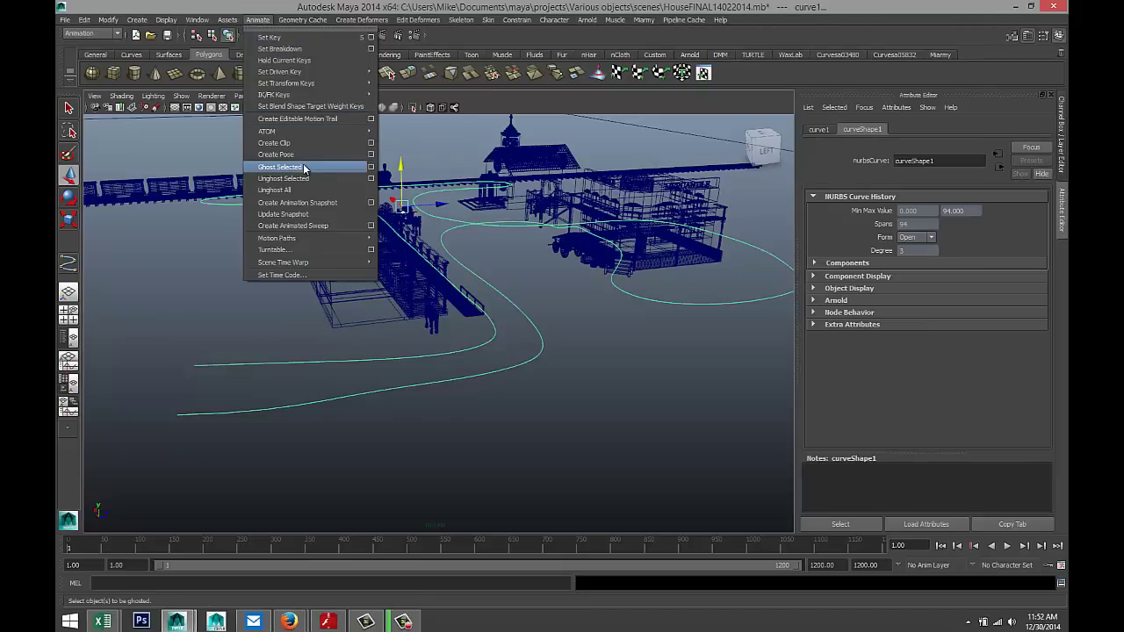
mouse_move(300, 243)
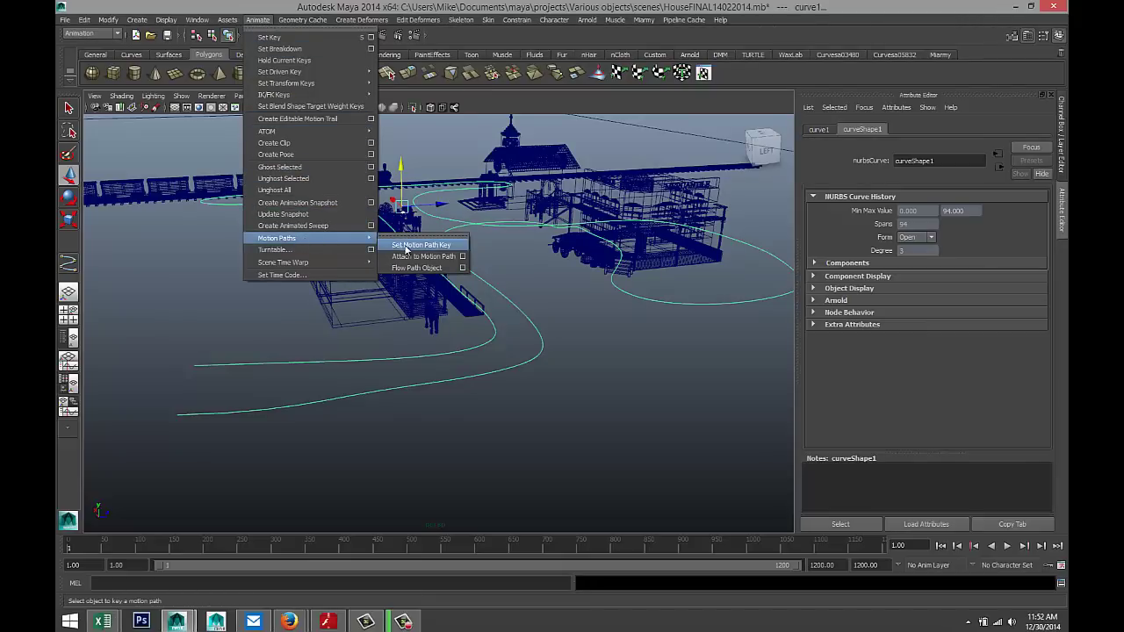
left_click(463, 256)
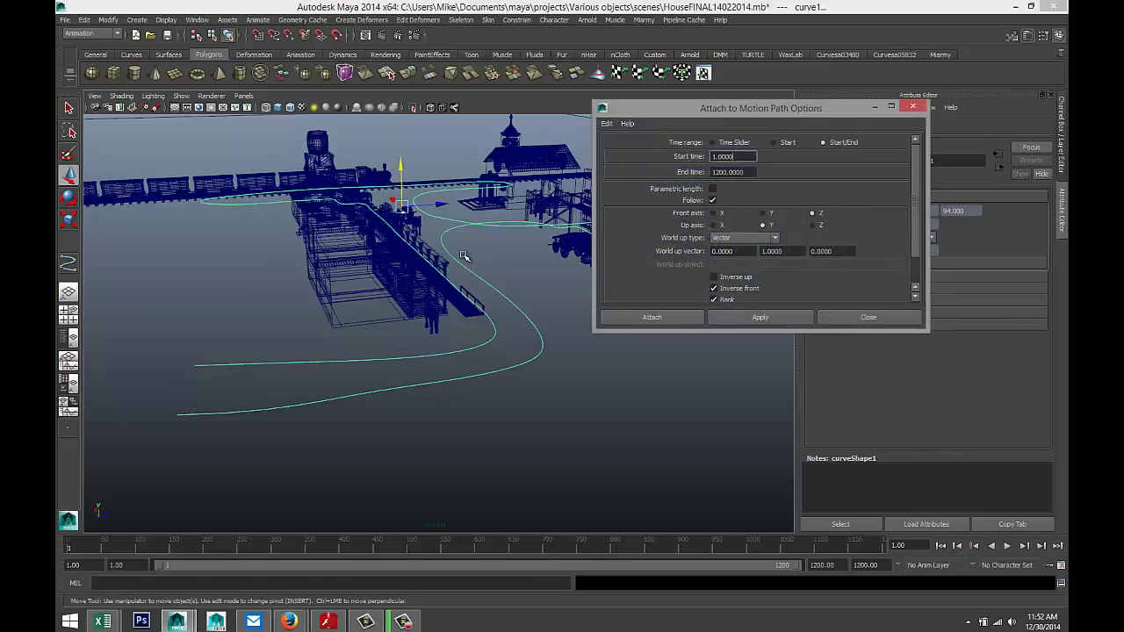
left_click(607, 123)
left_click(625, 148)
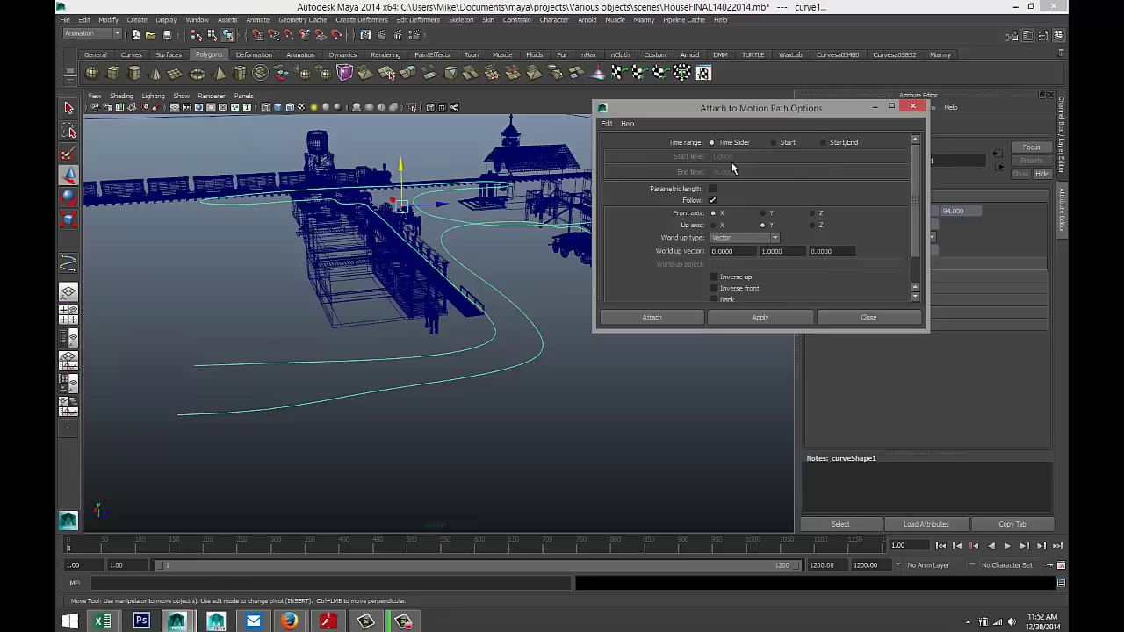
left_click(823, 143)
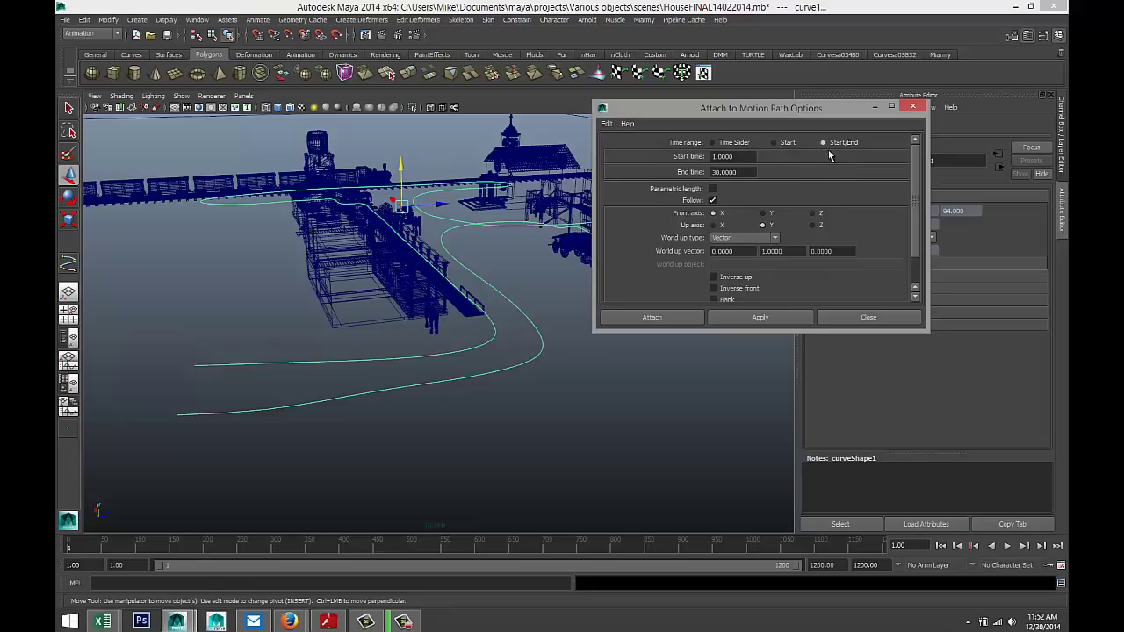
double_click(748, 157)
double_click(736, 172)
Set the end time to 1500, enable Inverse front, and attach camera1 to the curve.
left_click(747, 173)
left_click_drag(747, 172, 654, 175)
type("150")
left_click_drag(472, 409, 484, 366, "alt")
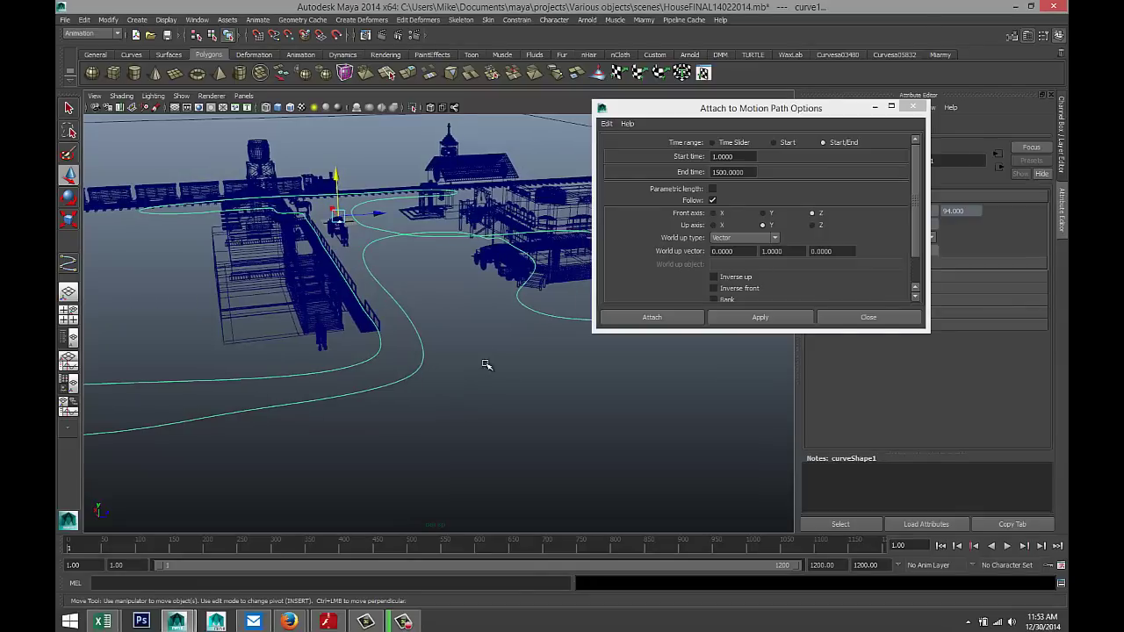
left_click(714, 289)
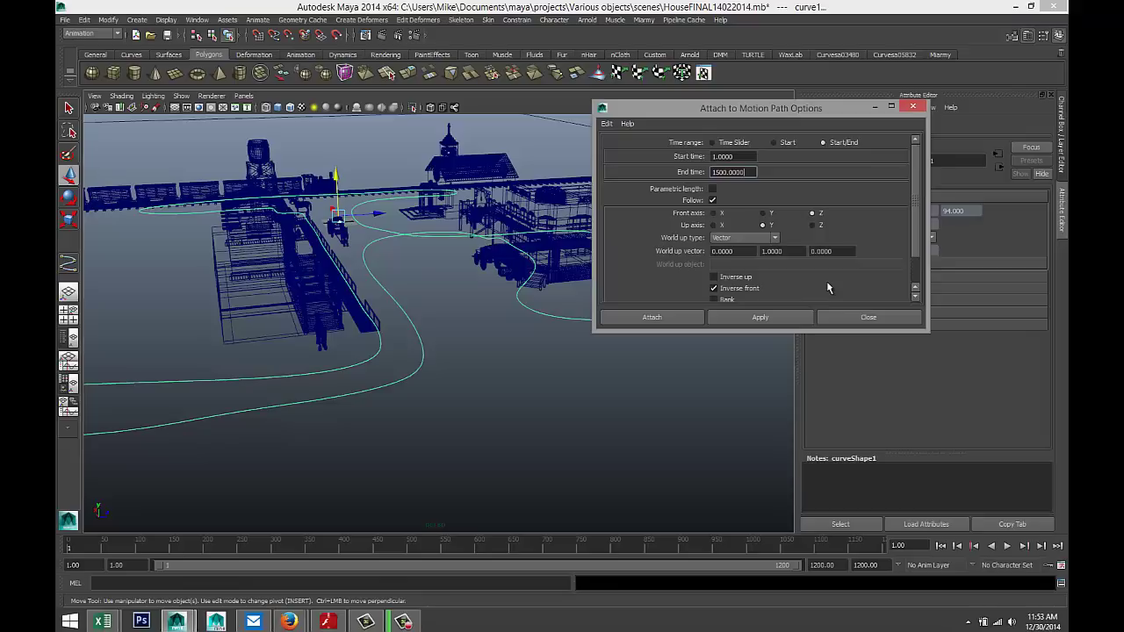
scroll(850, 254, "down", 2)
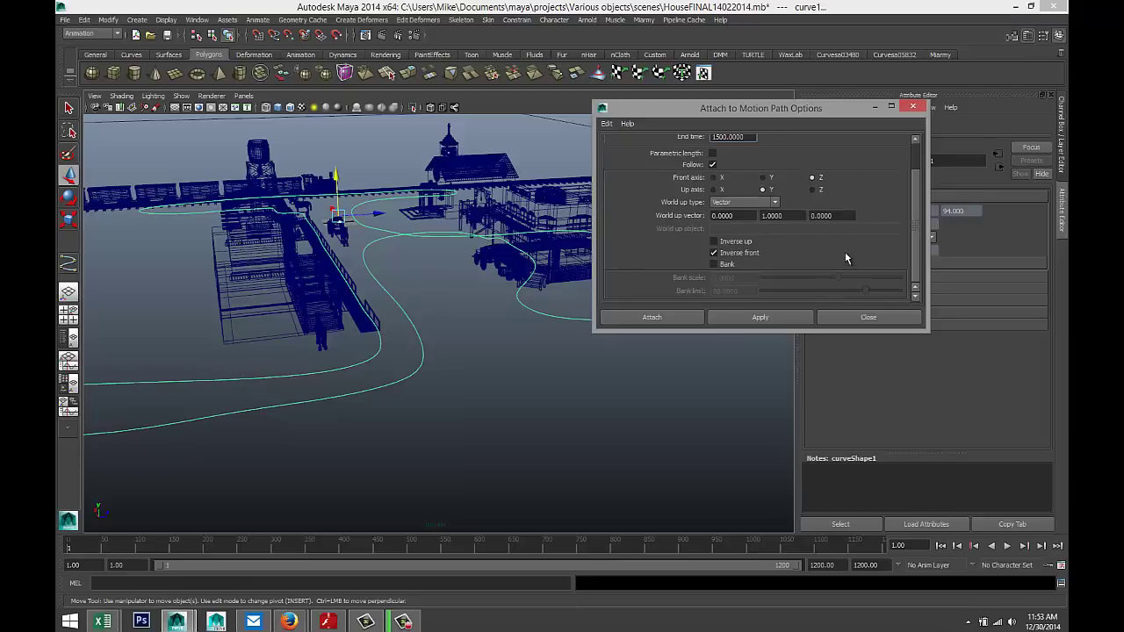
left_click(666, 318)
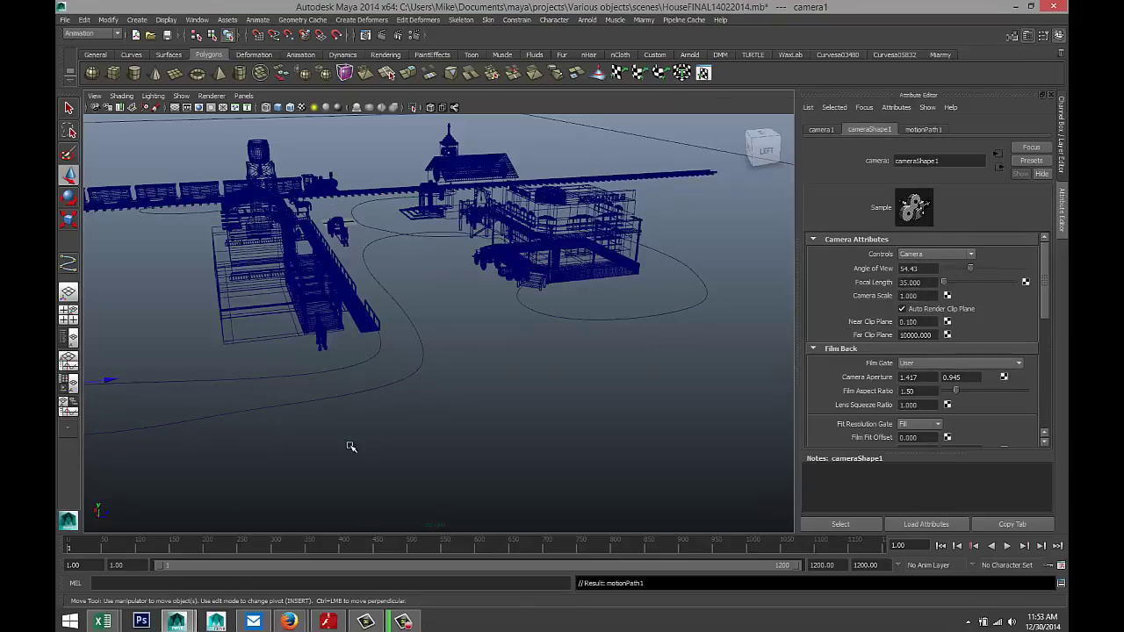
left_click_drag(404, 432, 466, 427, "alt")
scroll(402, 409, "up", 4)
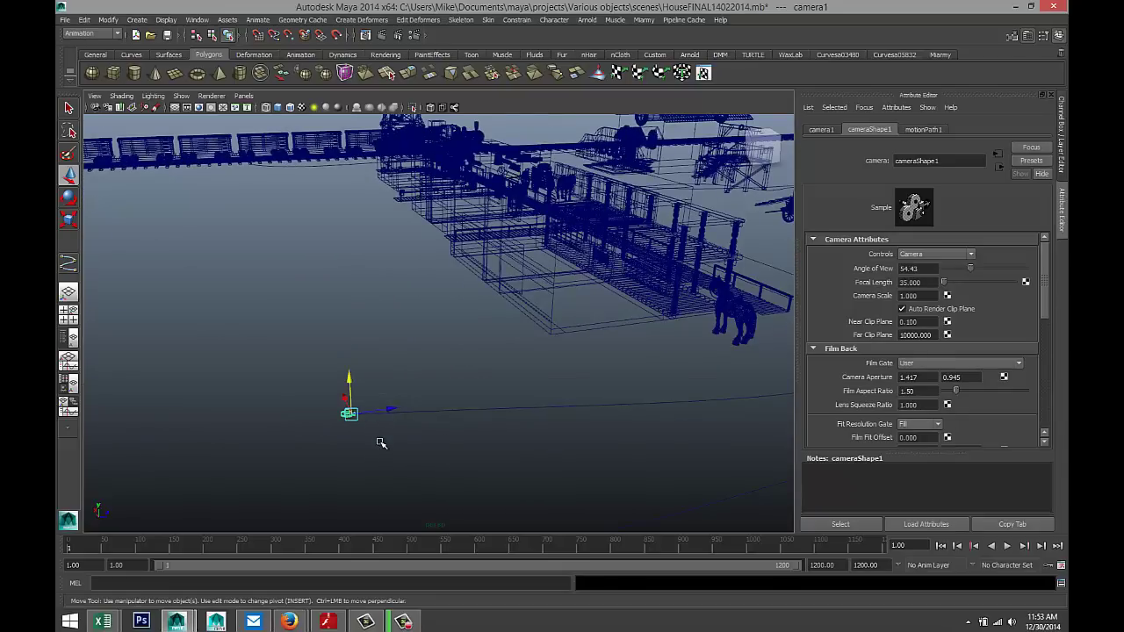
key("f")
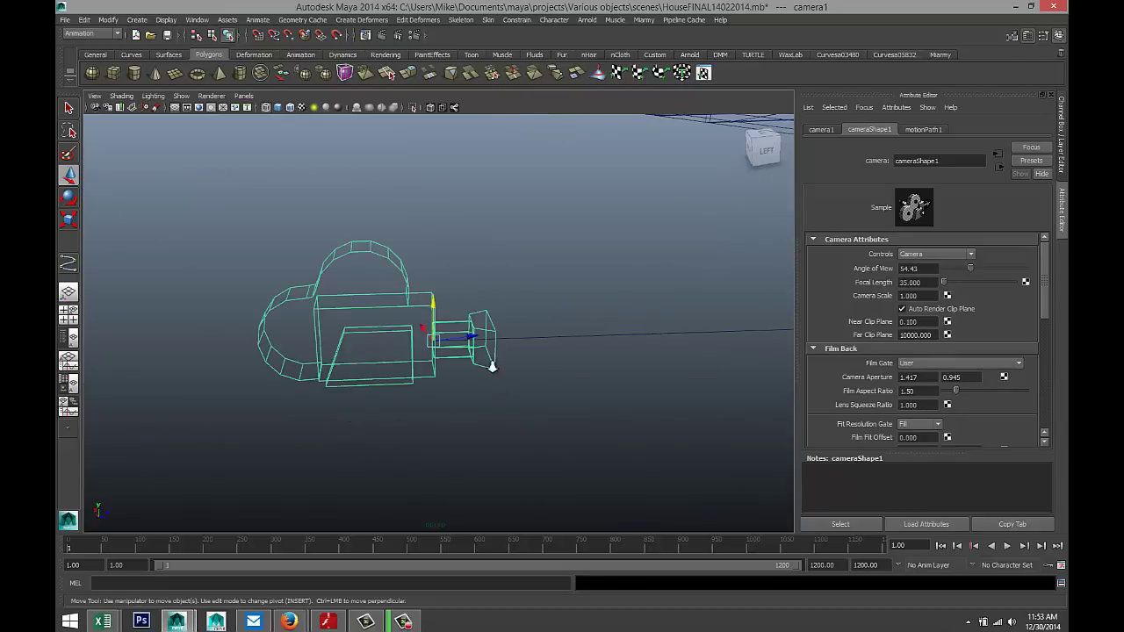
scroll(492, 367, "down", 8)
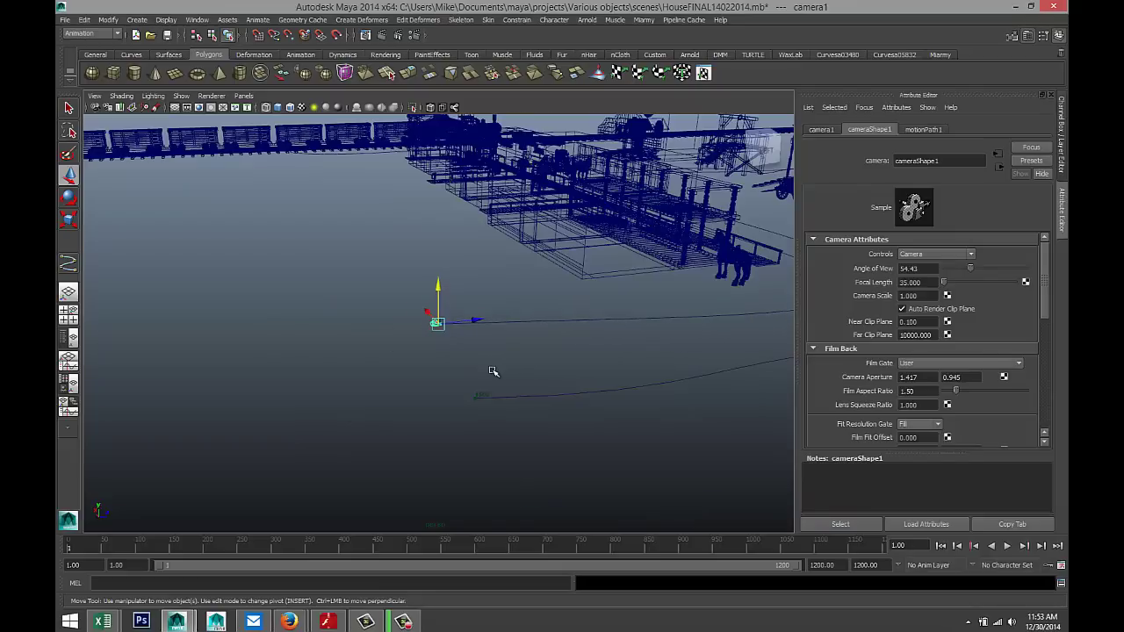
left_click_drag(535, 447, 432, 441, "alt")
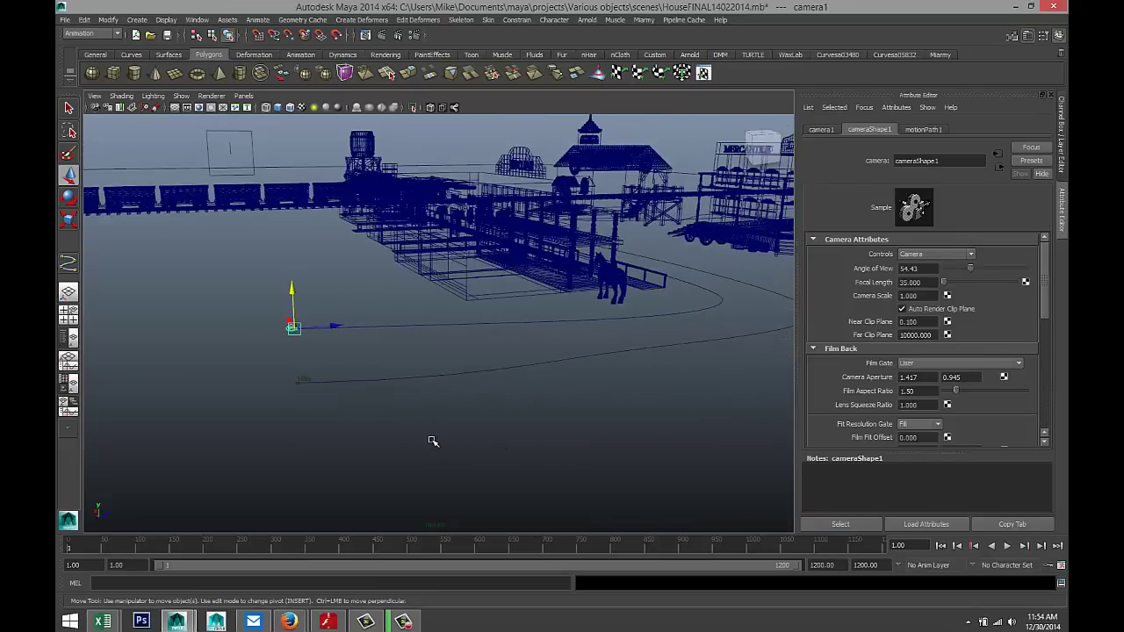
double_click(834, 565)
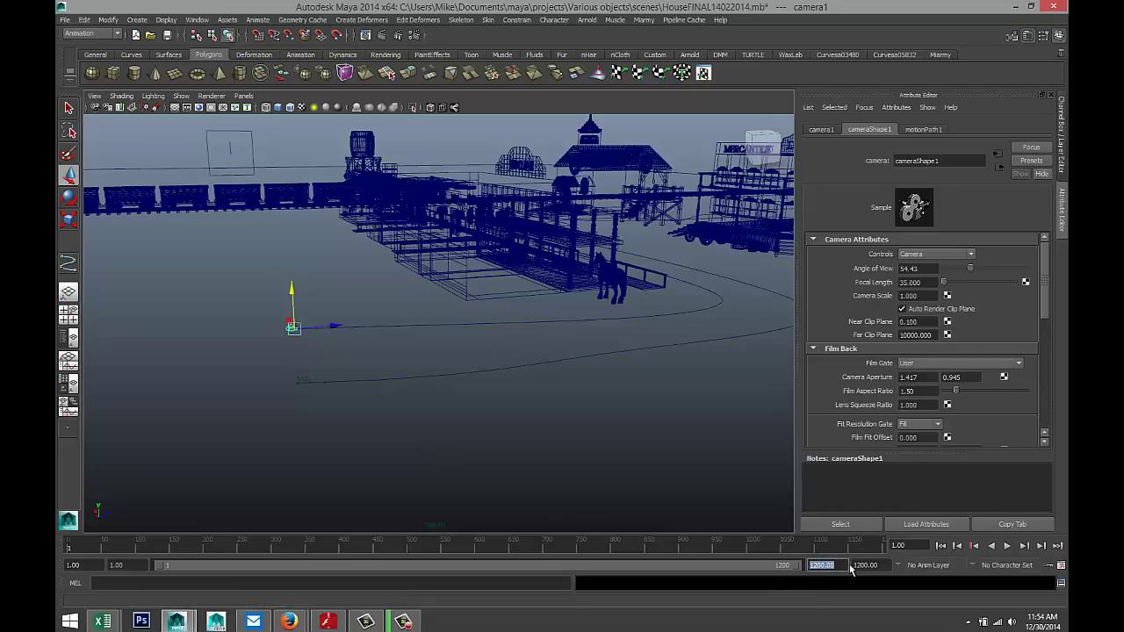
key("Return")
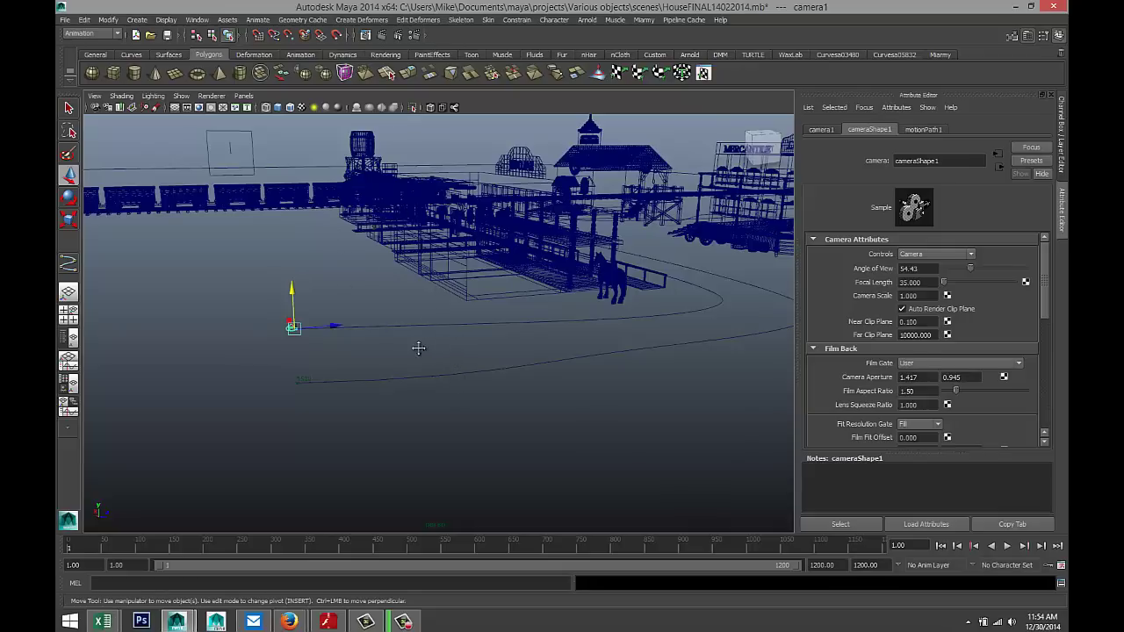
middle_click_drag(419, 346, 419, 389, "alt")
left_click_drag(384, 399, 439, 384, "alt")
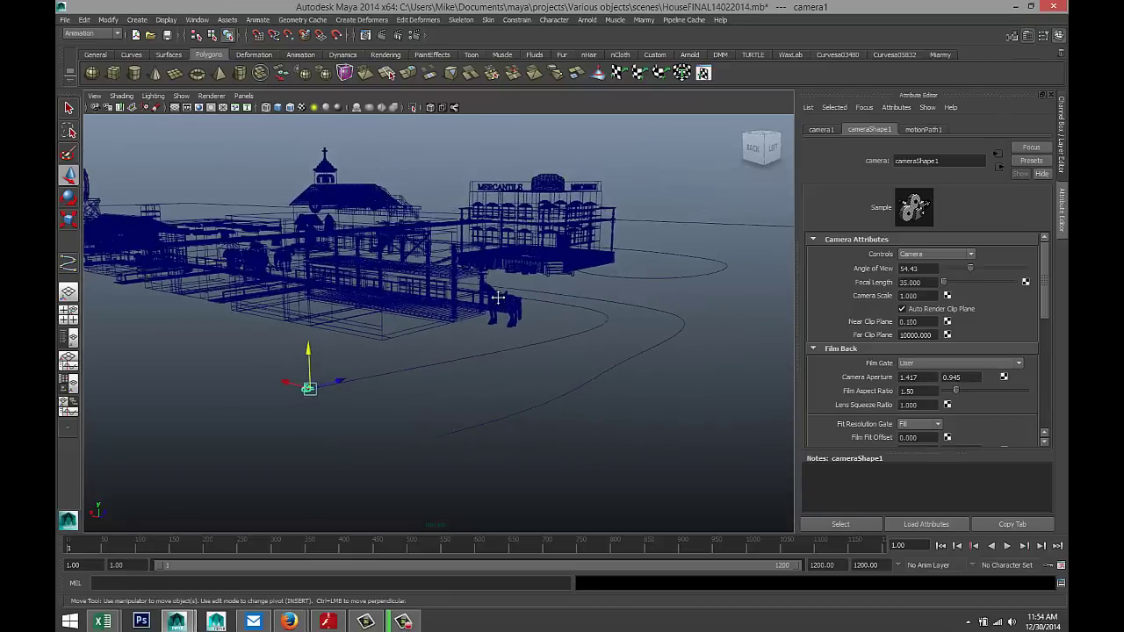
middle_click_drag(502, 301, 518, 339, "alt")
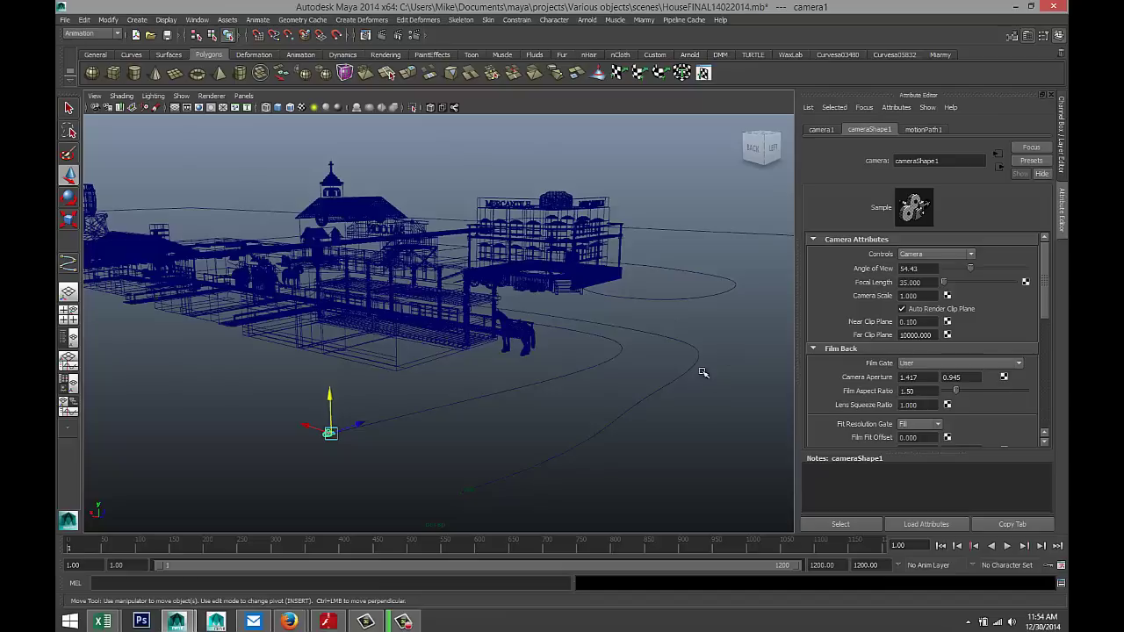
Look through camera1 and play the path animation, stopping at frame 92.
left_click(244, 97)
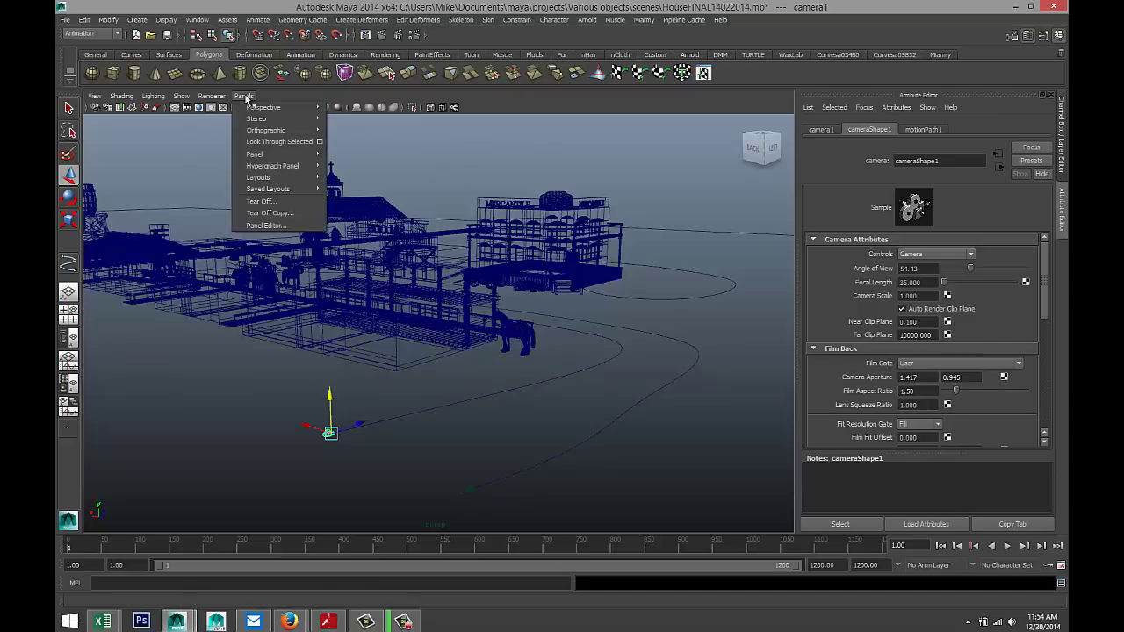
mouse_move(274, 111)
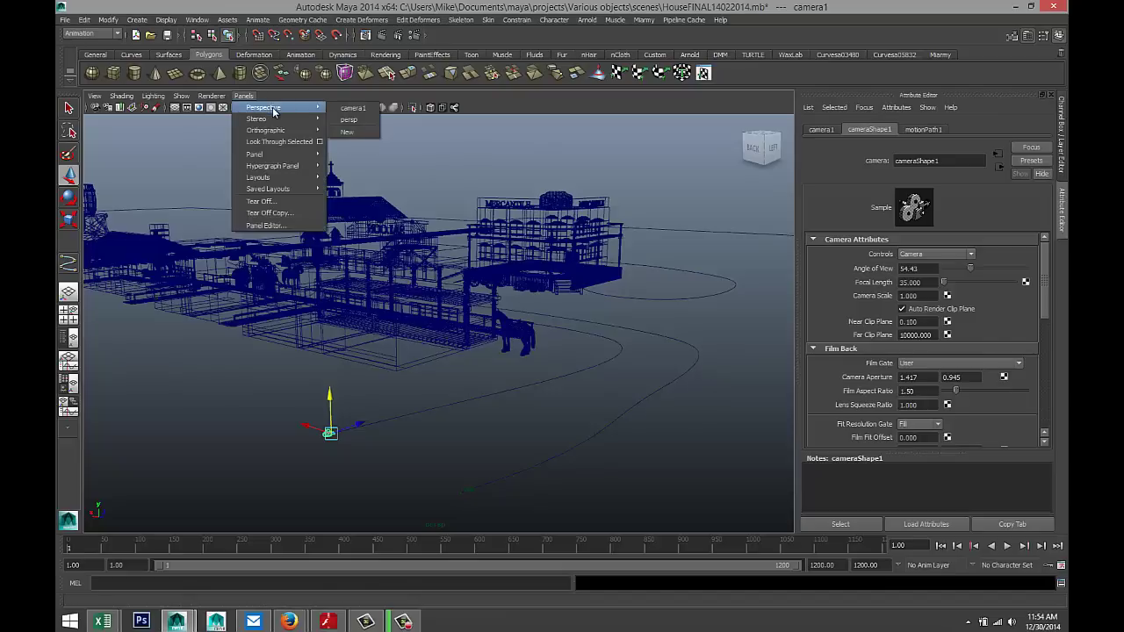
left_click(360, 109)
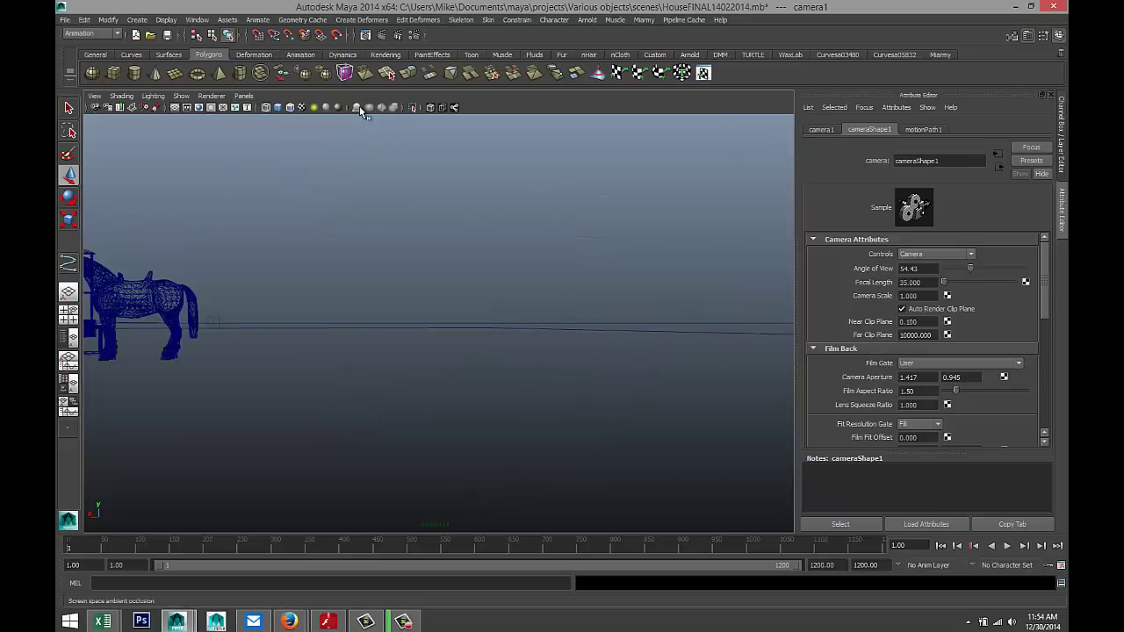
left_click(1008, 546)
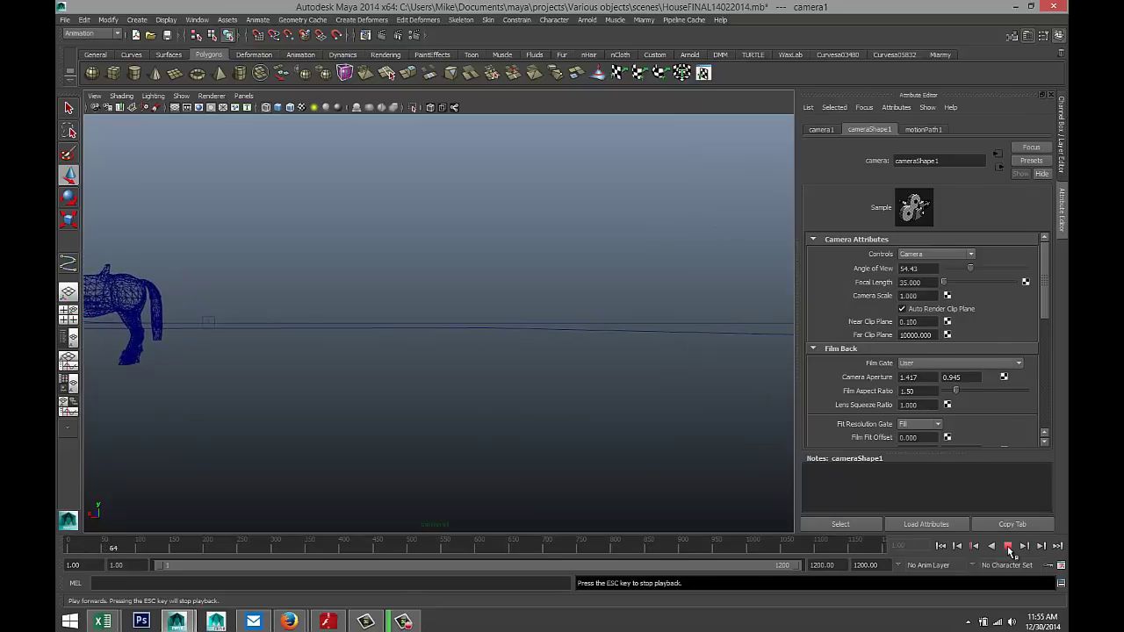
left_click(1008, 546)
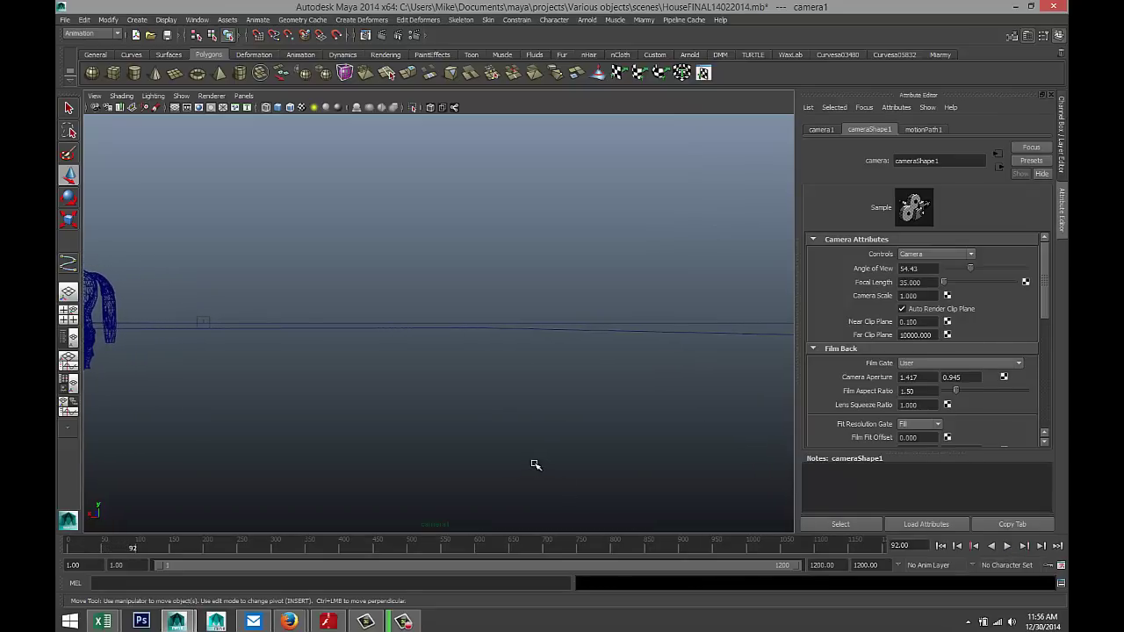